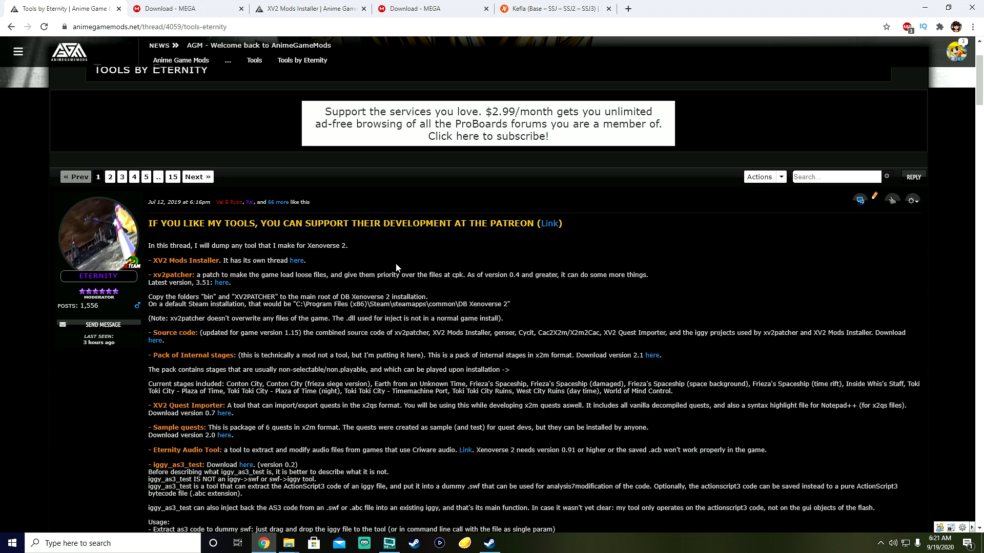
Review the XV2 Mods Installer and xv2patcher entries in the Tools by Eternity thread.
{"action": "left_click_drag", "start_coordinate": [148, 261], "coordinate": [306, 260]}
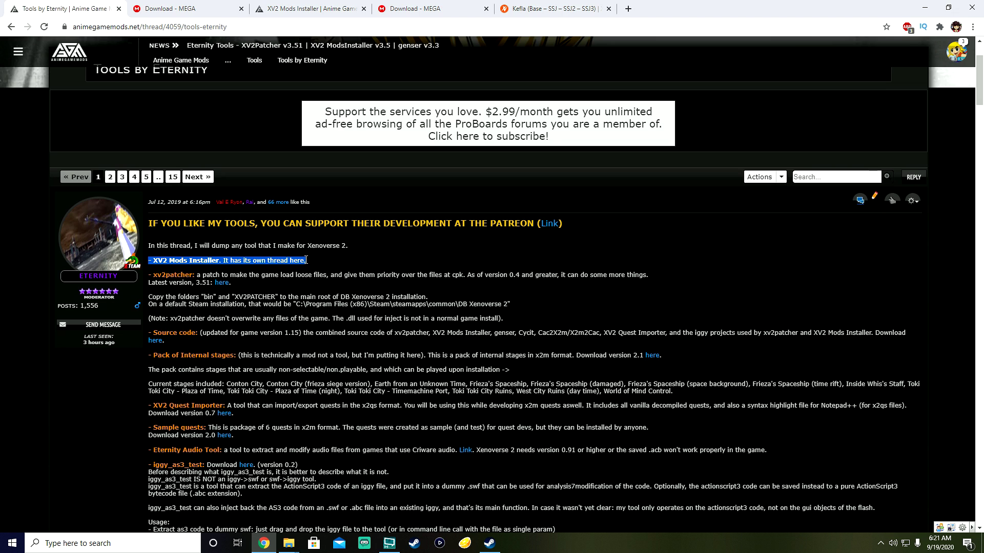
{"action": "left_click", "coordinate": [320, 259]}
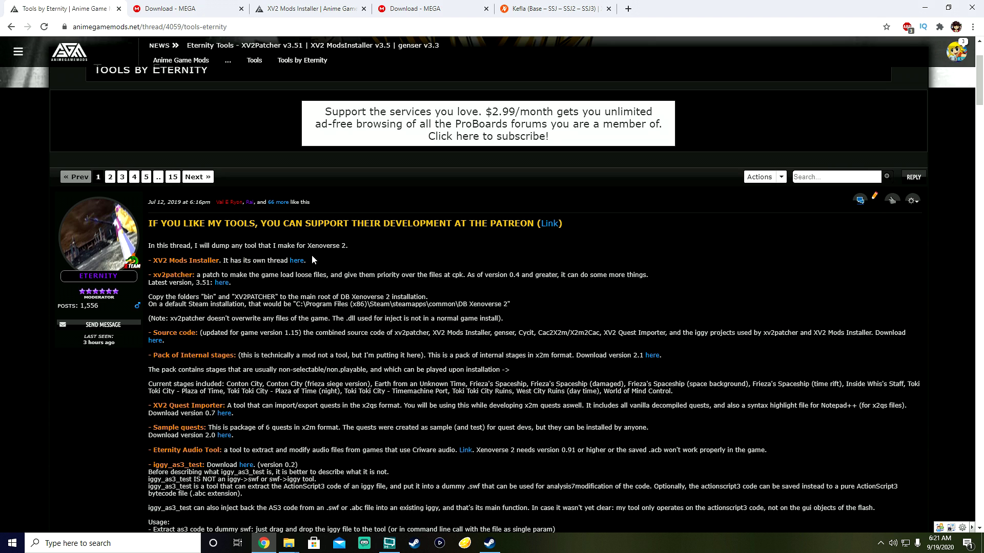
{"action": "left_click_drag", "start_coordinate": [151, 274], "coordinate": [460, 273]}
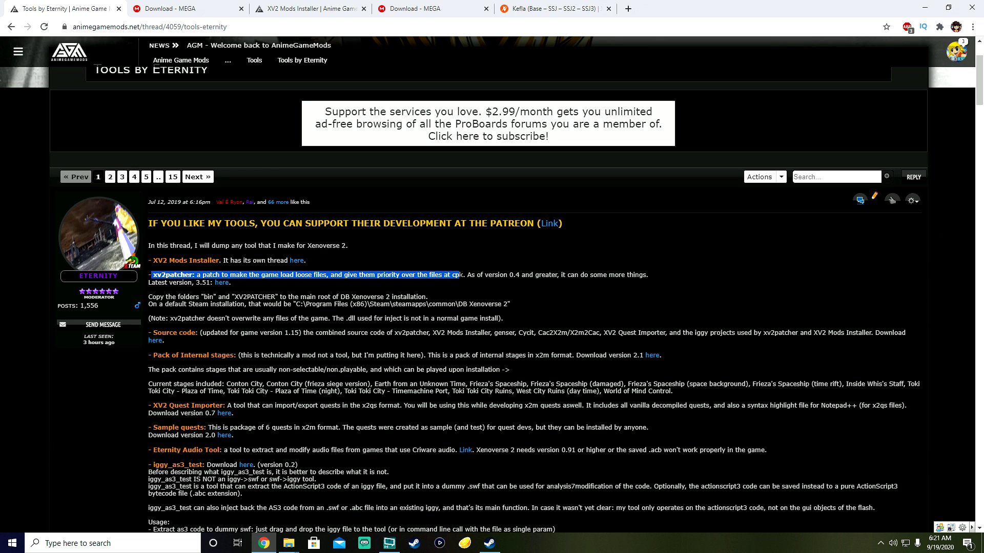
{"action": "left_click", "coordinate": [460, 274]}
{"action": "left_click_drag", "start_coordinate": [150, 277], "coordinate": [240, 281]}
{"action": "left_click", "coordinate": [246, 282]}
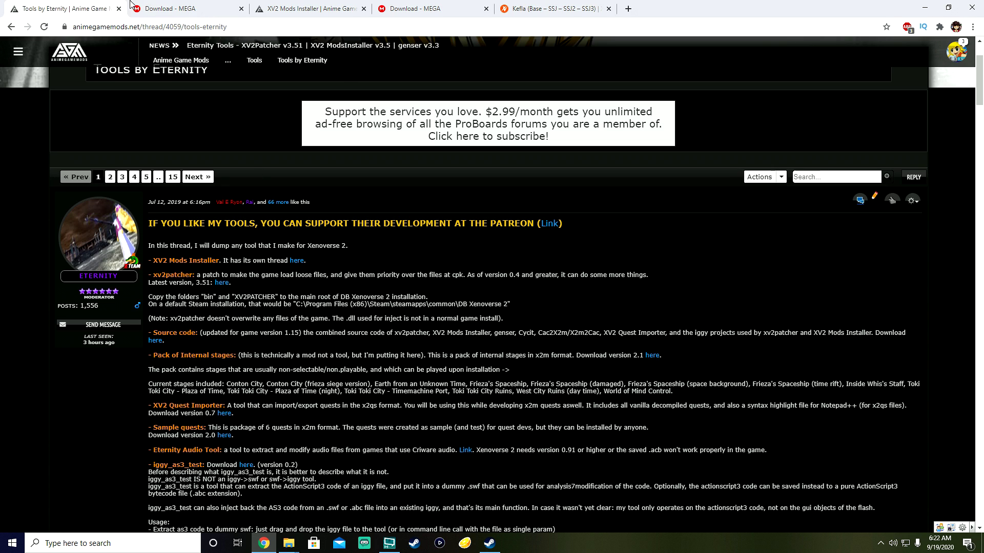
Review the XV2 Mods Installer thread and the MEGA download pages for the installer and xv2patcher against the tools thread.
{"action": "left_click", "coordinate": [185, 8]}
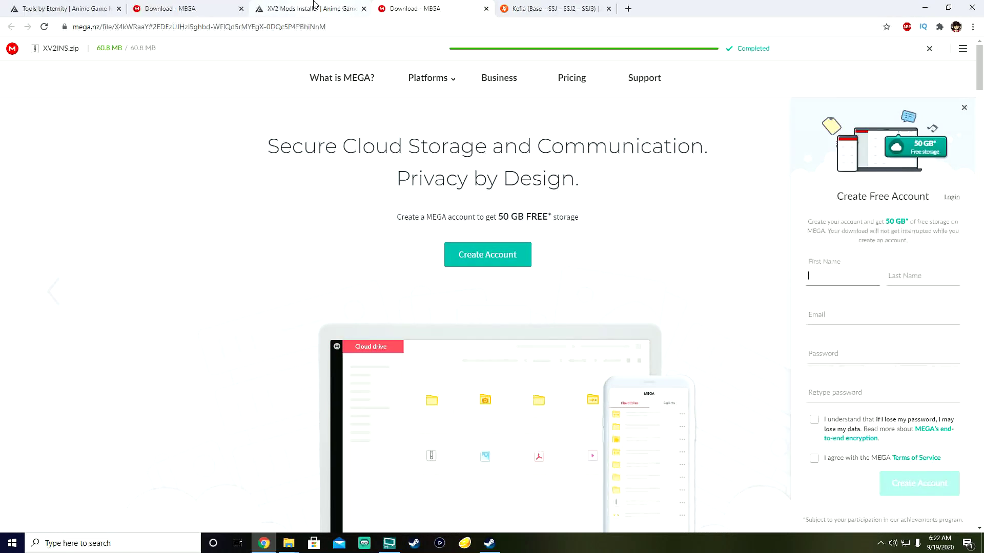
{"action": "left_click", "coordinate": [309, 11]}
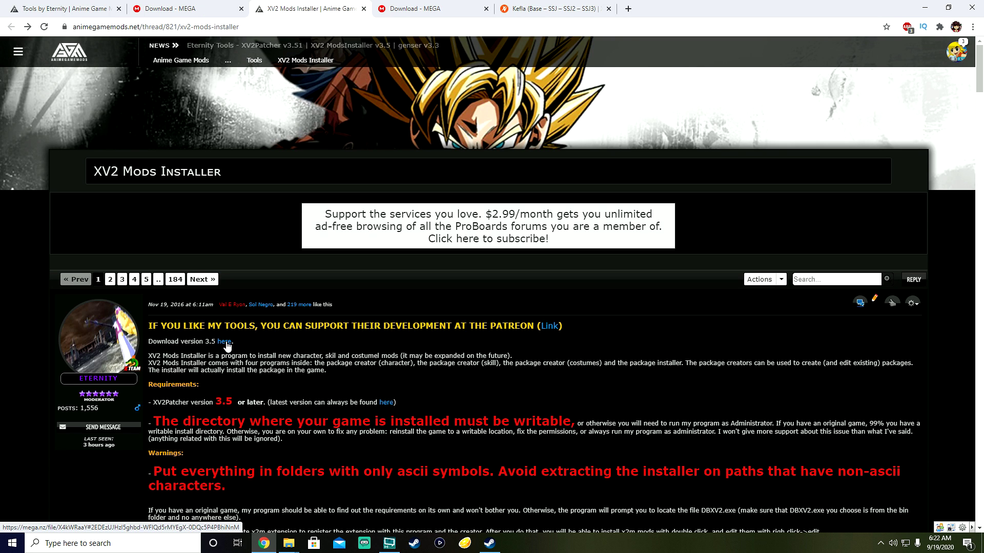
{"action": "left_click", "coordinate": [414, 7]}
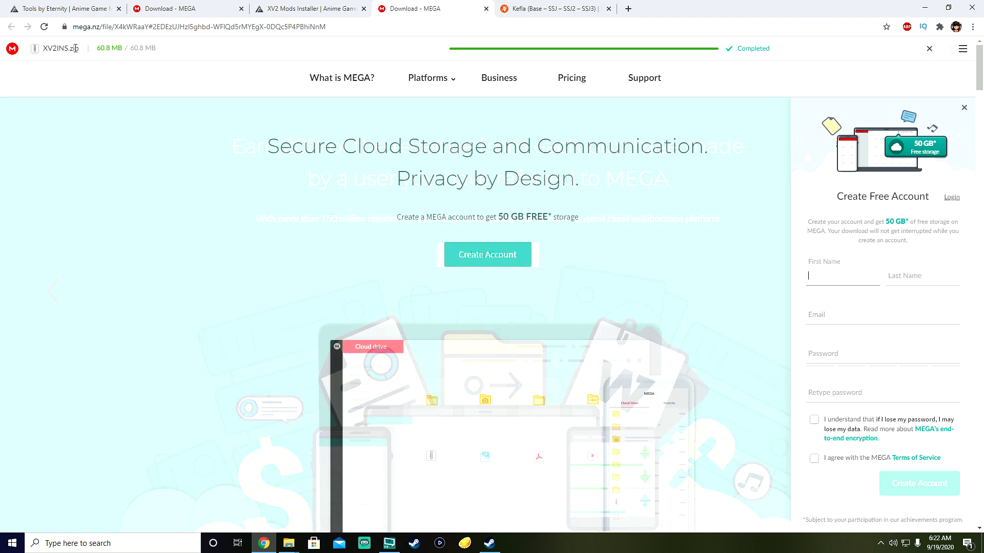
{"action": "left_click", "coordinate": [329, 9]}
{"action": "left_click", "coordinate": [92, 8]}
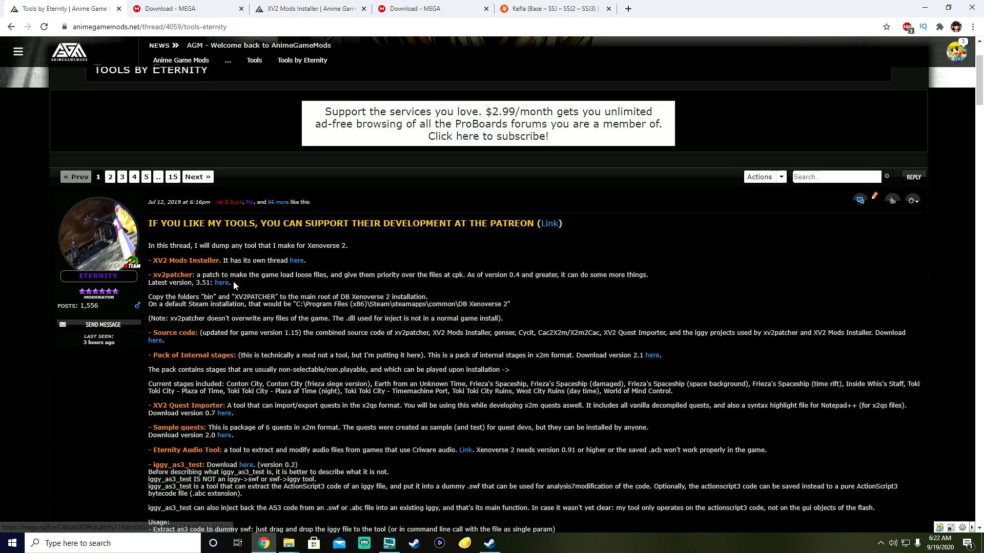
{"action": "left_click", "coordinate": [264, 7]}
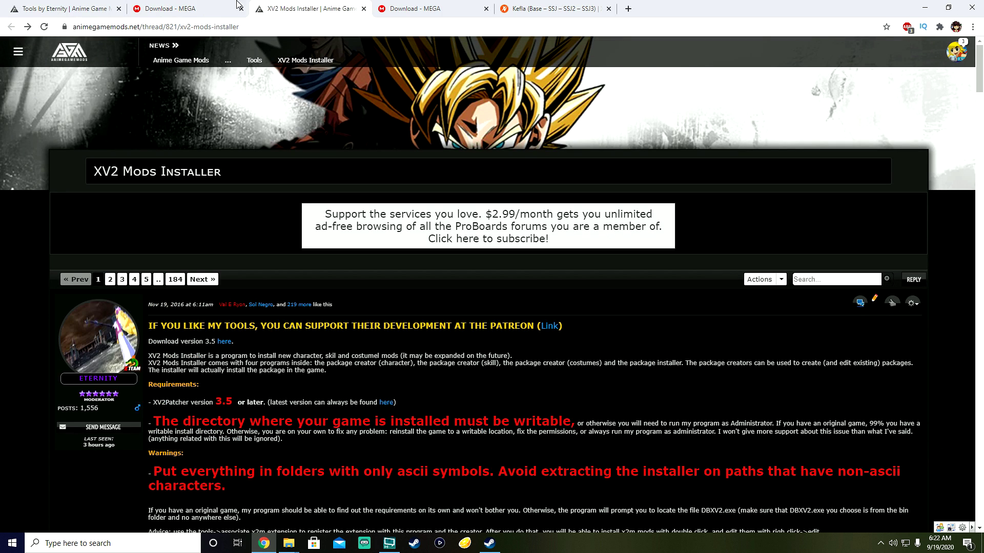
{"action": "left_click", "coordinate": [219, 5]}
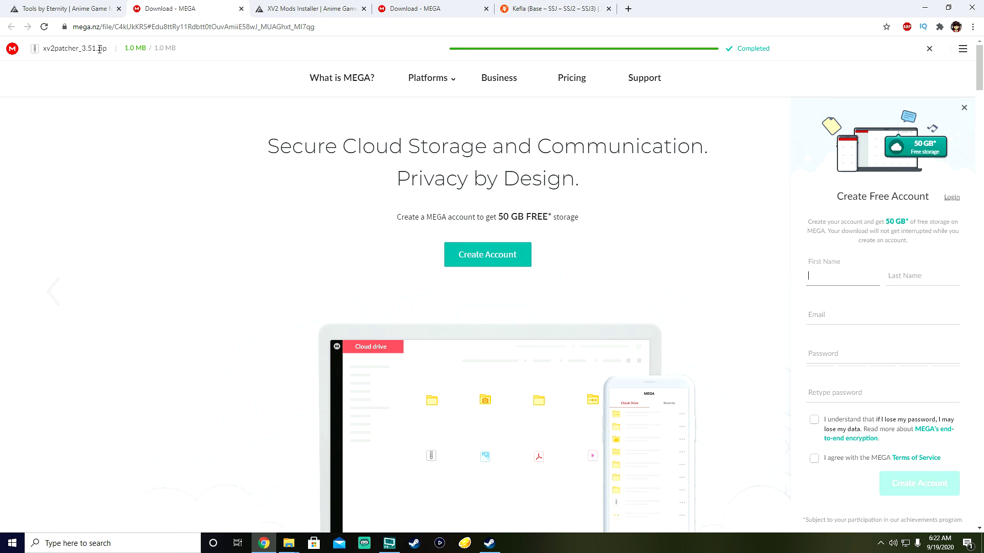
{"action": "left_click", "coordinate": [87, 5]}
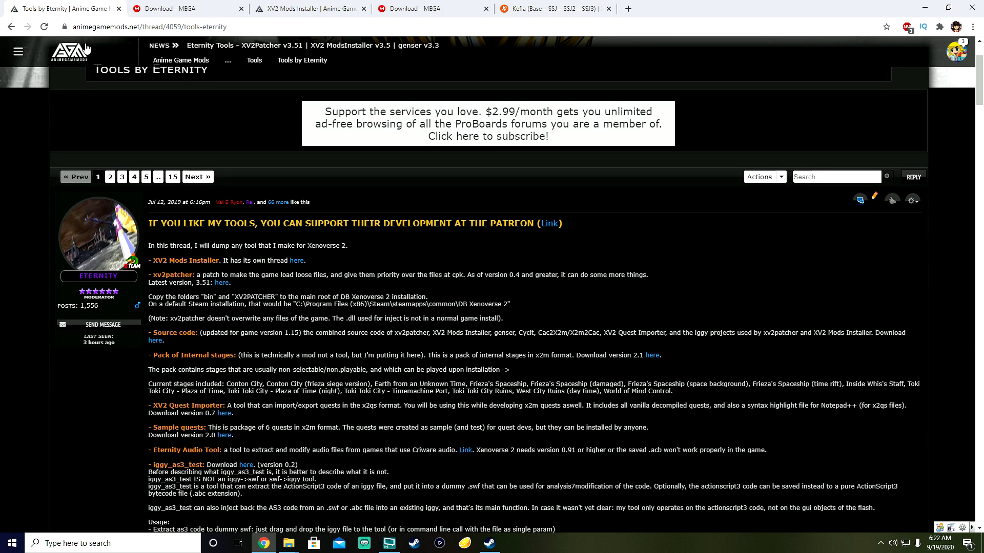
Switch to the Downloads folder in File Explorer and extract the xv2patcher_3.51 archive into its own folder.
{"action": "left_click", "coordinate": [924, 10]}
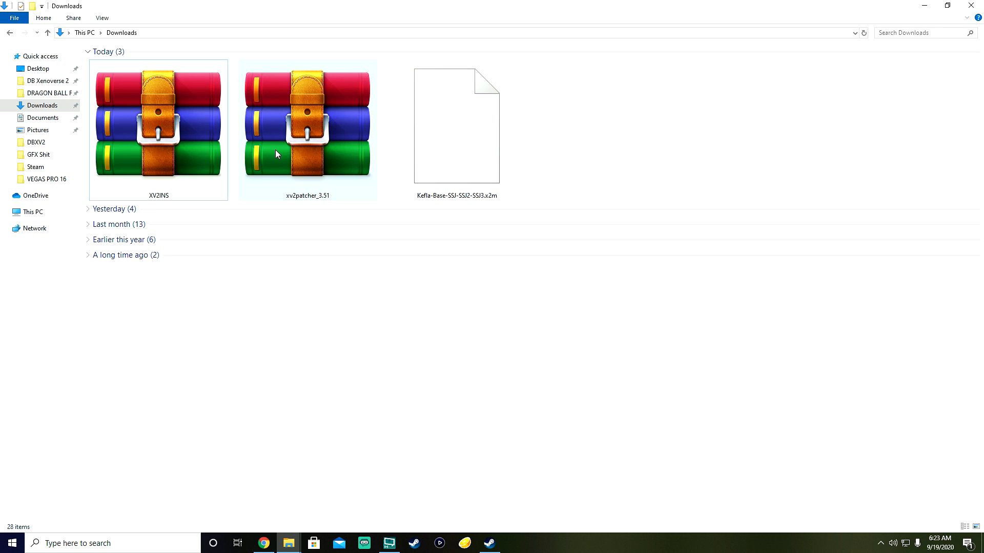
{"action": "left_click", "coordinate": [317, 136]}
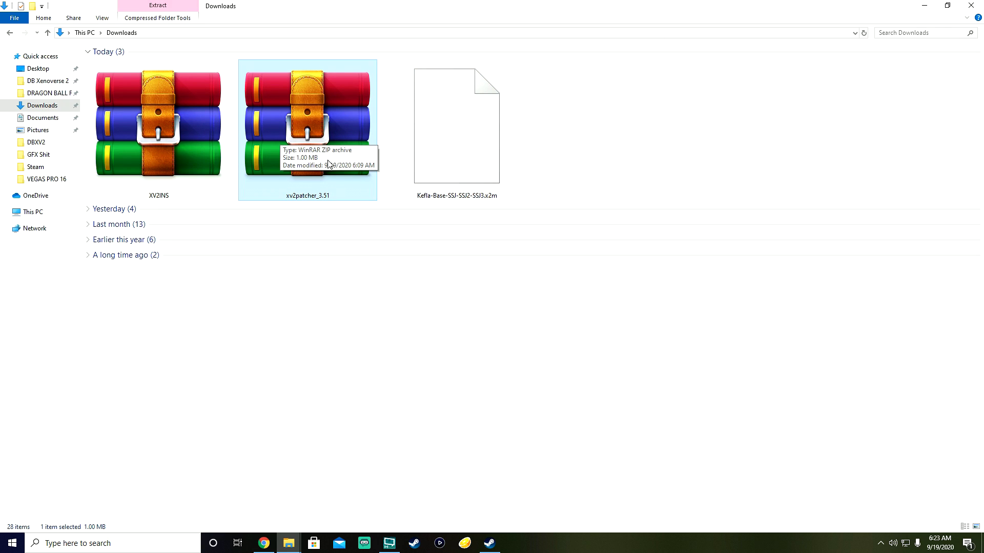
{"action": "right_click", "coordinate": [282, 107]}
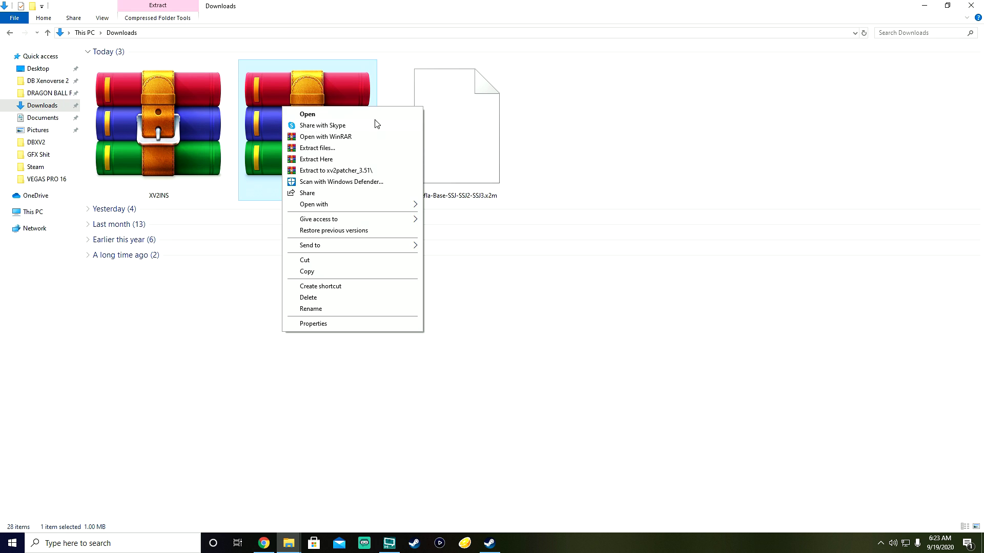
{"action": "left_click", "coordinate": [333, 172]}
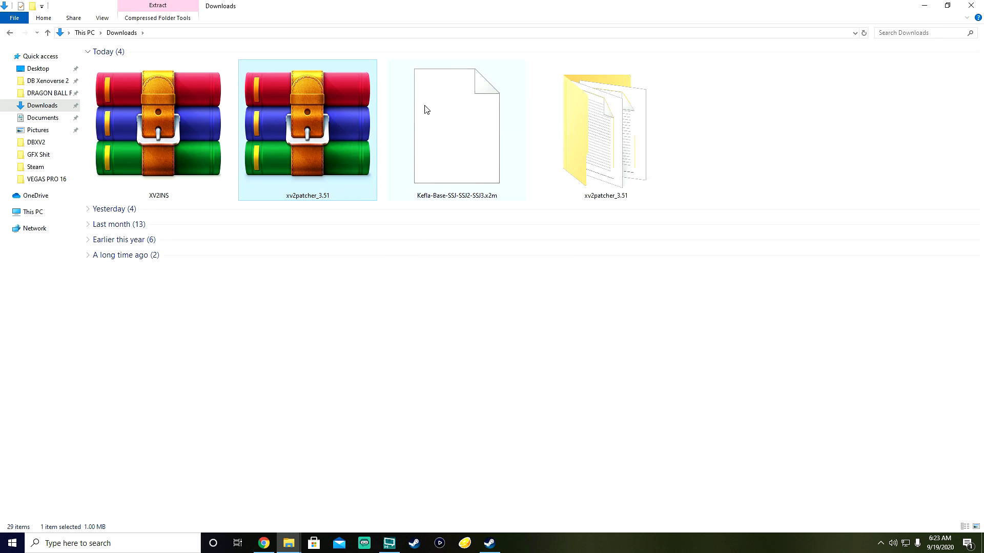
Open the extracted xv2patcher_3.51 folder and arrange it in a smaller window beside the DB Xenoverse 2 game folder's contents.
{"action": "double_click", "coordinate": [599, 154]}
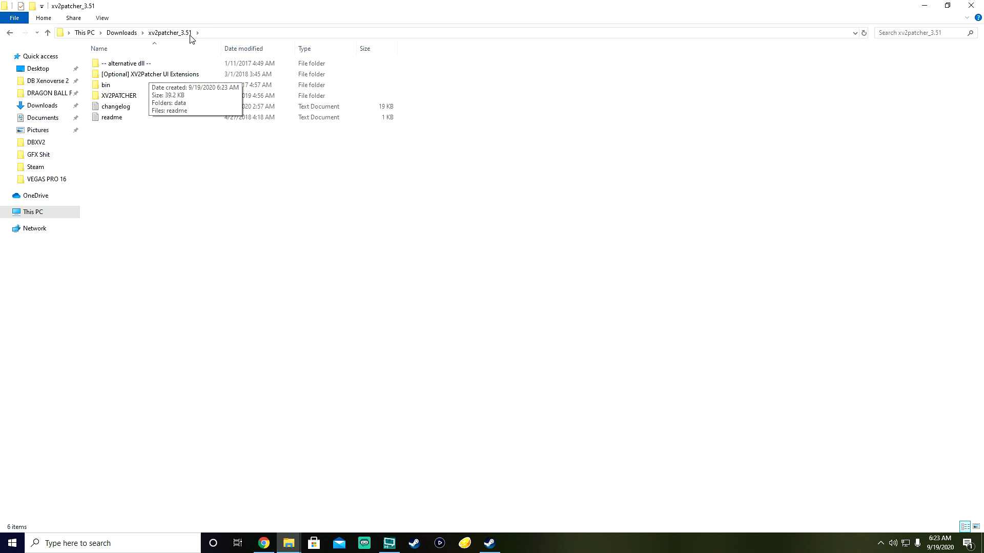
{"action": "left_click", "coordinate": [948, 6]}
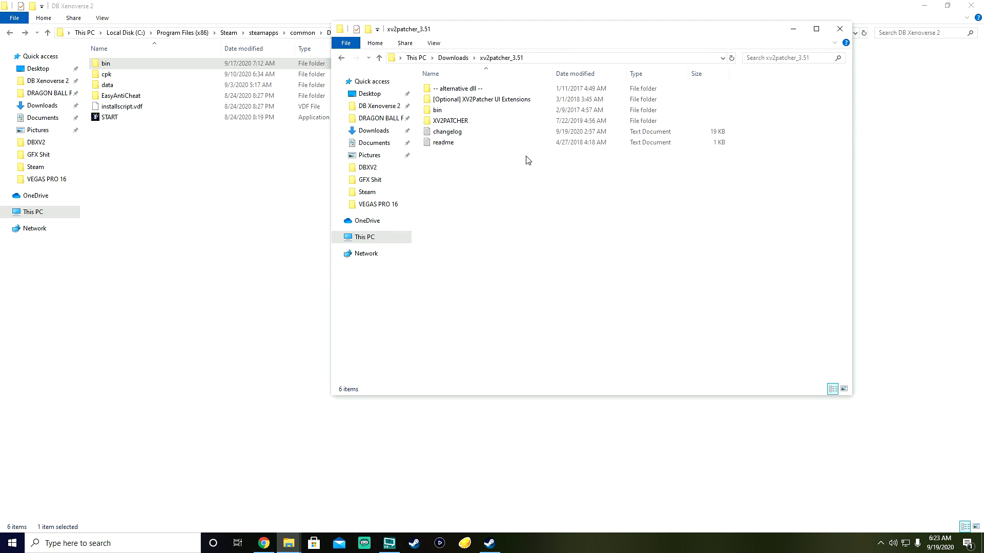
{"action": "left_click_drag", "start_coordinate": [471, 31], "coordinate": [480, 69]}
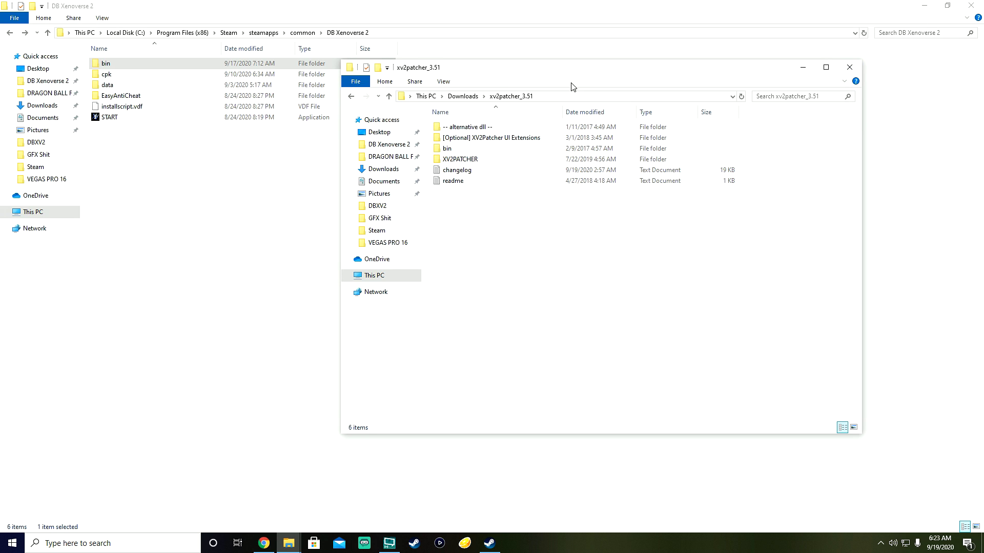
{"action": "left_click_drag", "start_coordinate": [500, 73], "coordinate": [570, 38]}
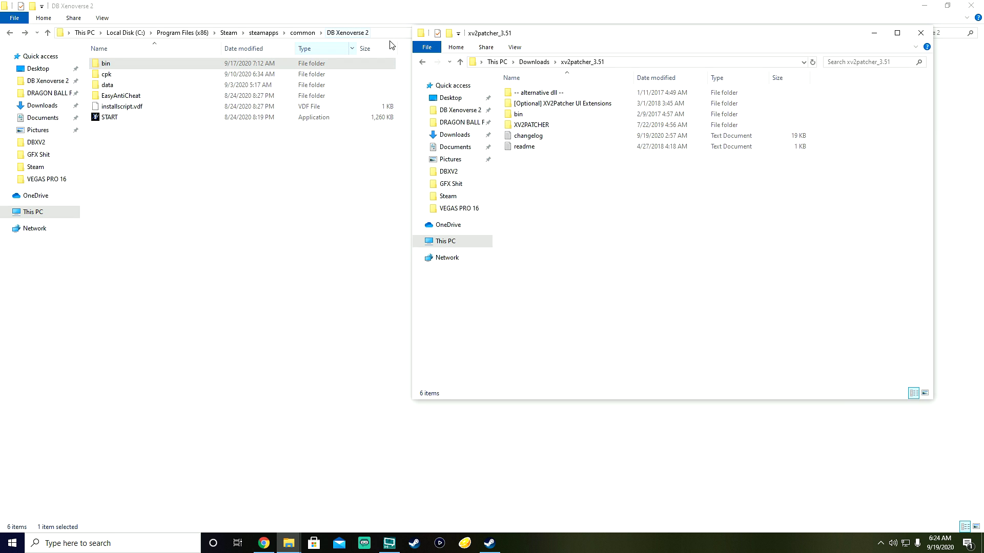
{"action": "left_click", "coordinate": [63, 84]}
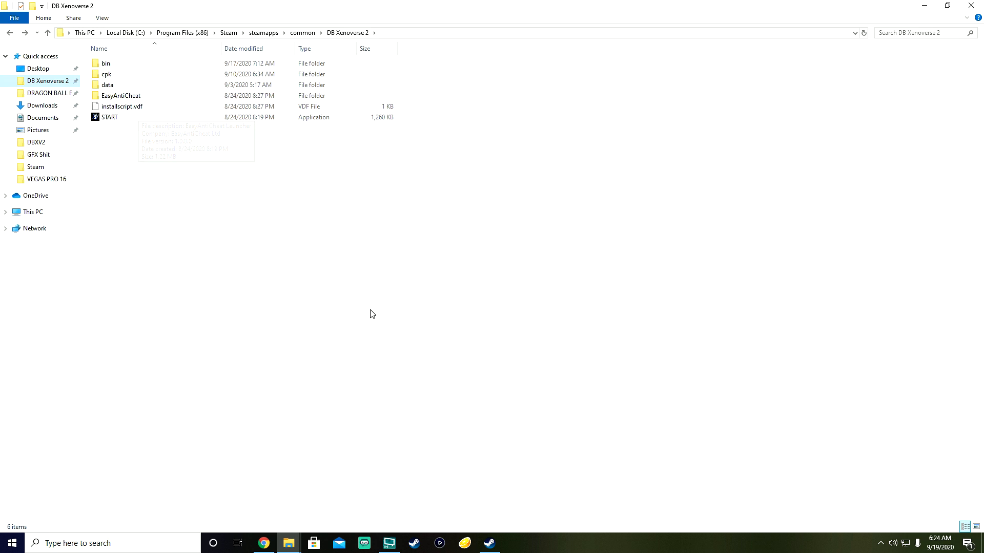
{"action": "mouse_move", "coordinate": [289, 541]}
{"action": "left_click", "coordinate": [251, 497]}
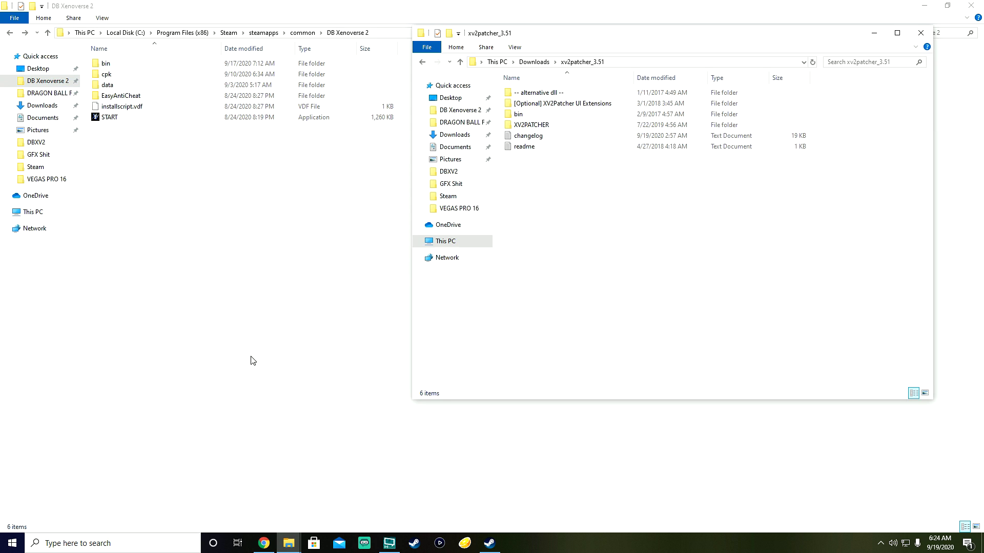
Copy the XV2PATCHER folder from the extracted patcher into the DB Xenoverse 2 game folder.
{"action": "left_click", "coordinate": [530, 127]}
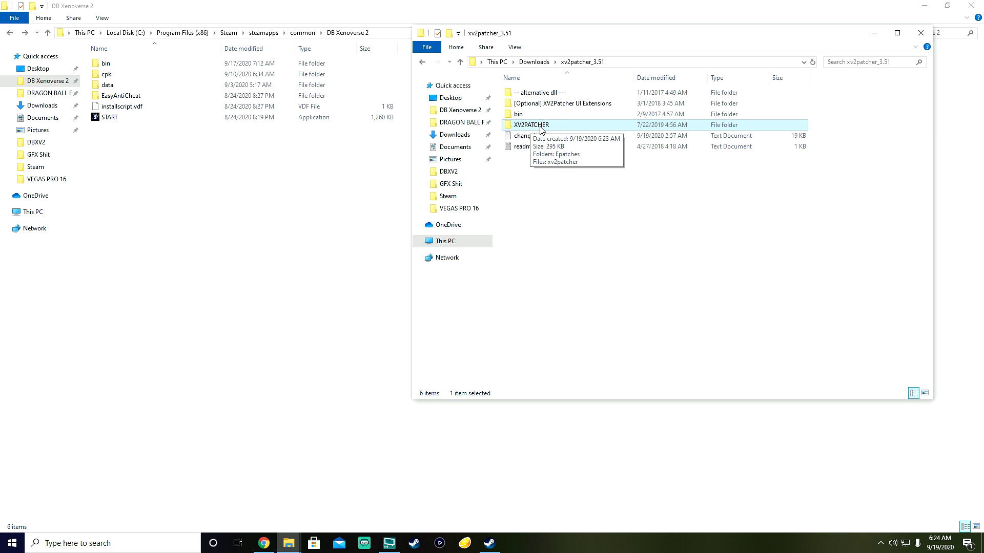
{"action": "double_click", "coordinate": [528, 125]}
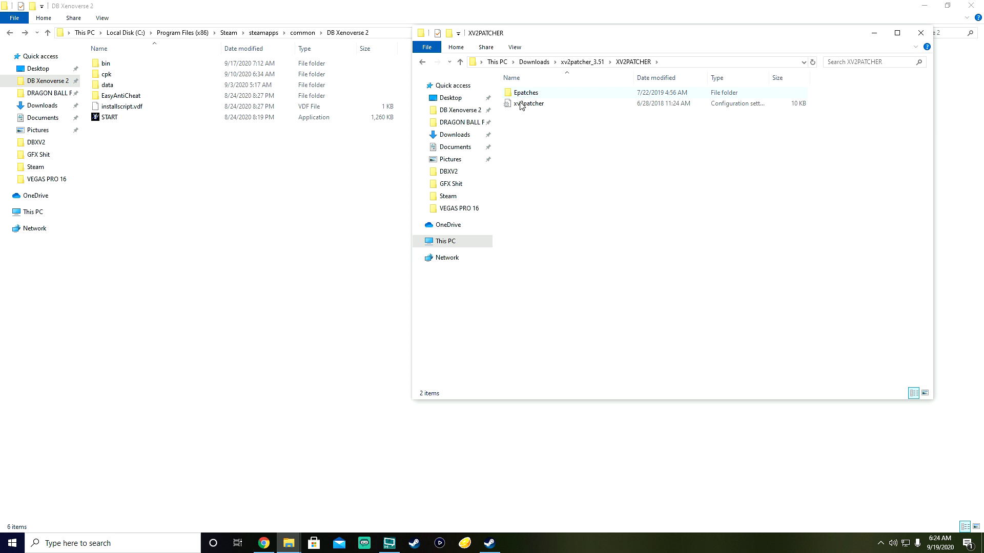
{"action": "left_click", "coordinate": [422, 61]}
{"action": "right_click", "coordinate": [543, 127]}
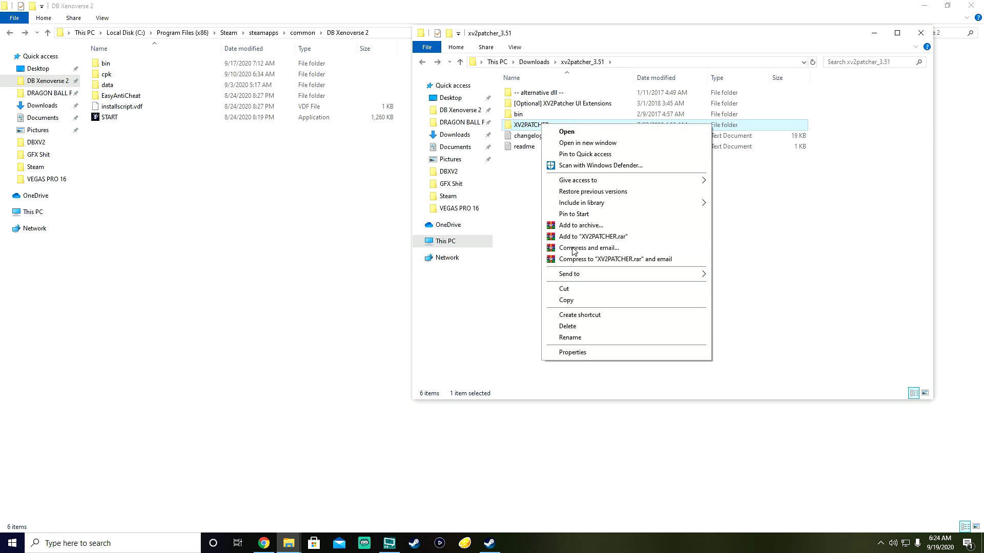
{"action": "left_click", "coordinate": [566, 300]}
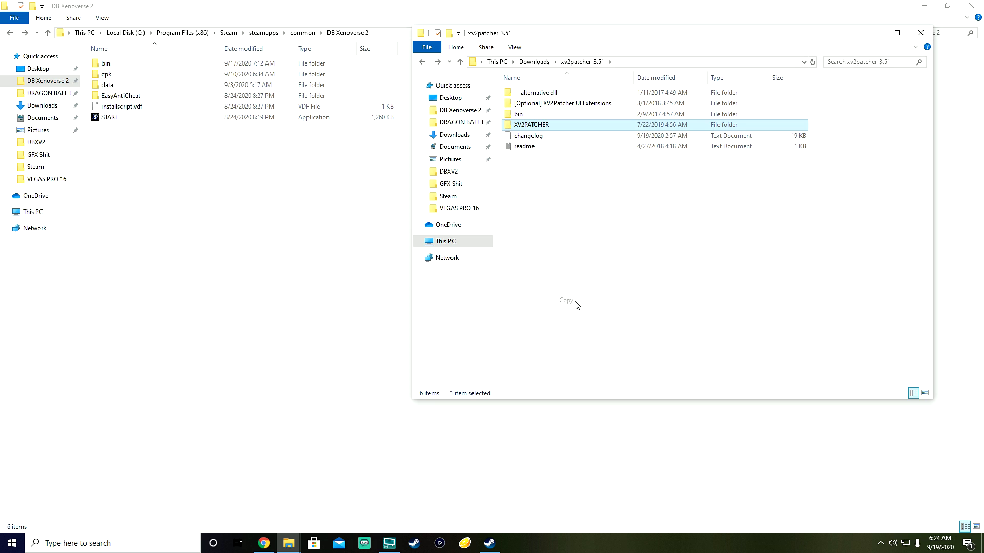
{"action": "right_click", "coordinate": [170, 165]}
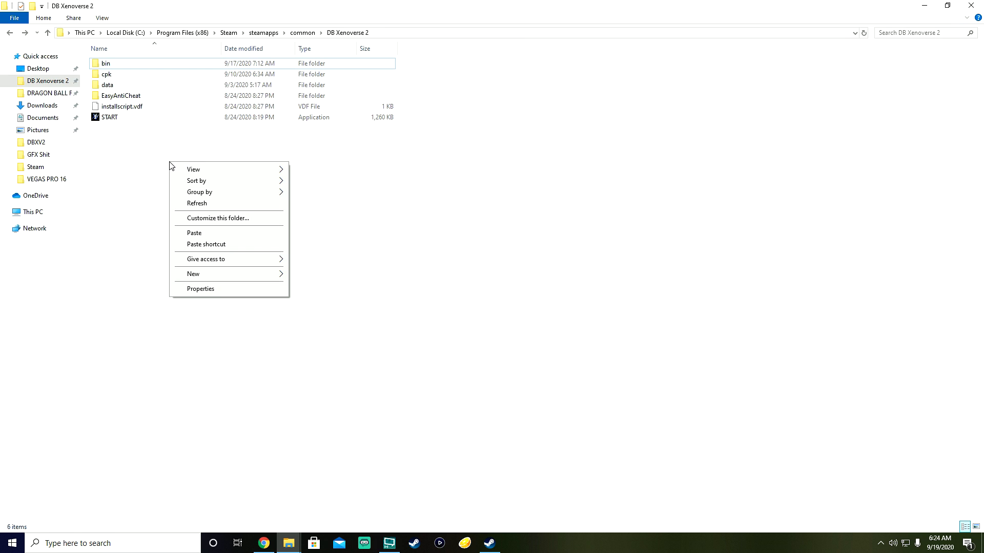
{"action": "left_click", "coordinate": [197, 234]}
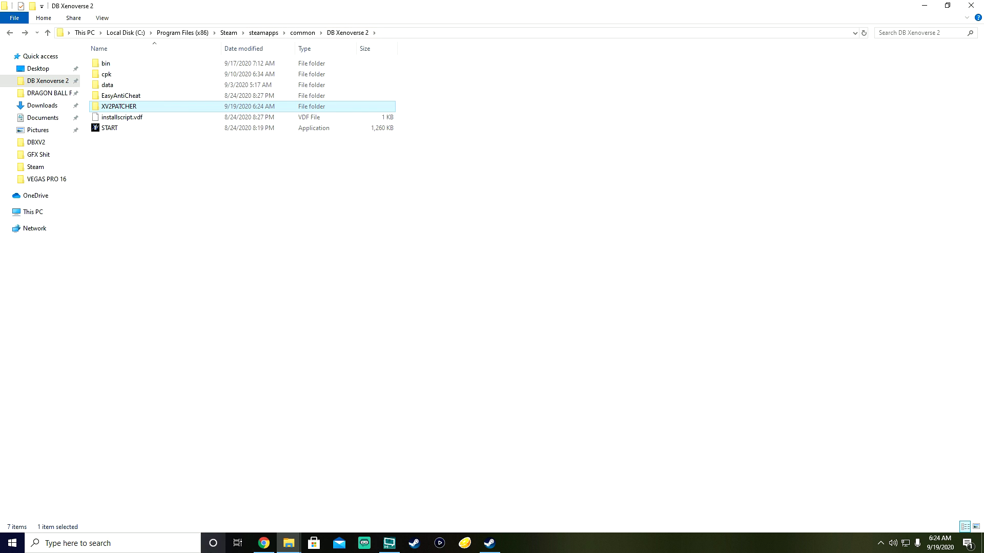
Copy xinput1_3.dll from the patcher's bin folder into the bin folder of DB Xenoverse 2.
{"action": "left_click", "coordinate": [289, 543]}
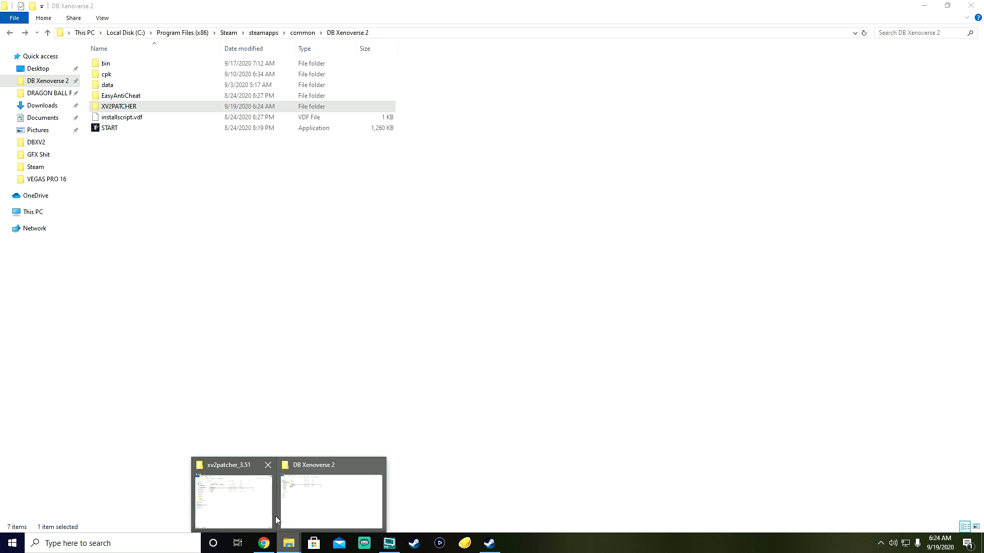
{"action": "left_click", "coordinate": [237, 509]}
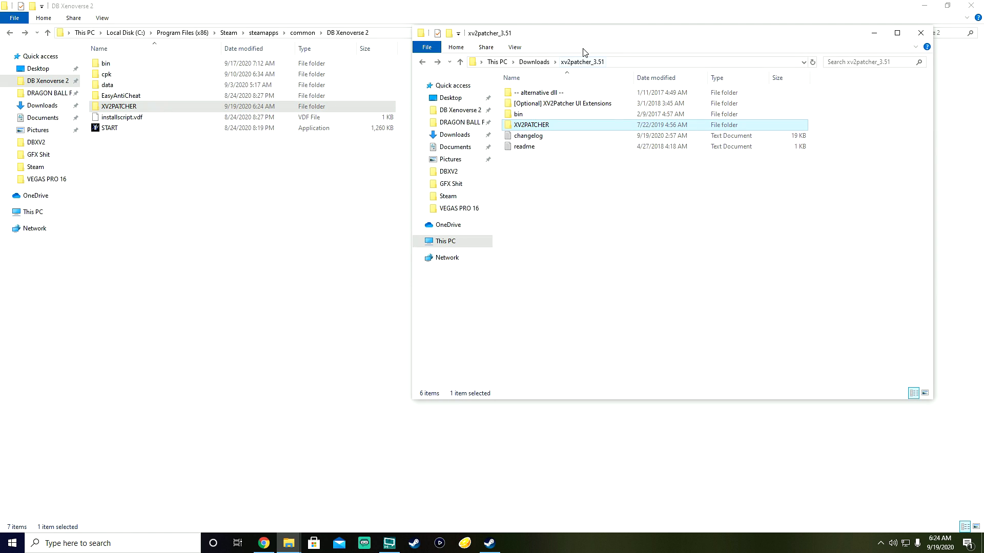
{"action": "double_click", "coordinate": [519, 114]}
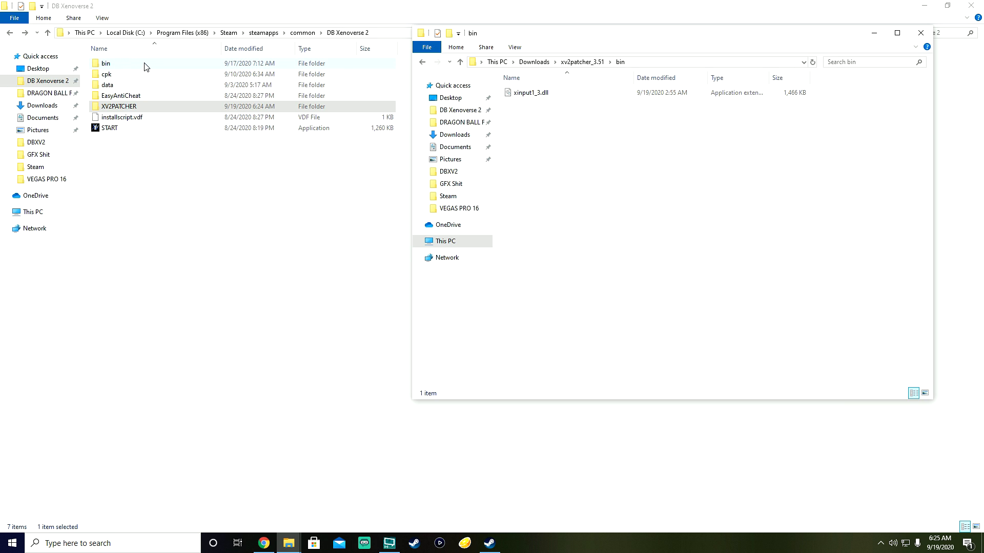
{"action": "right_click", "coordinate": [529, 97]}
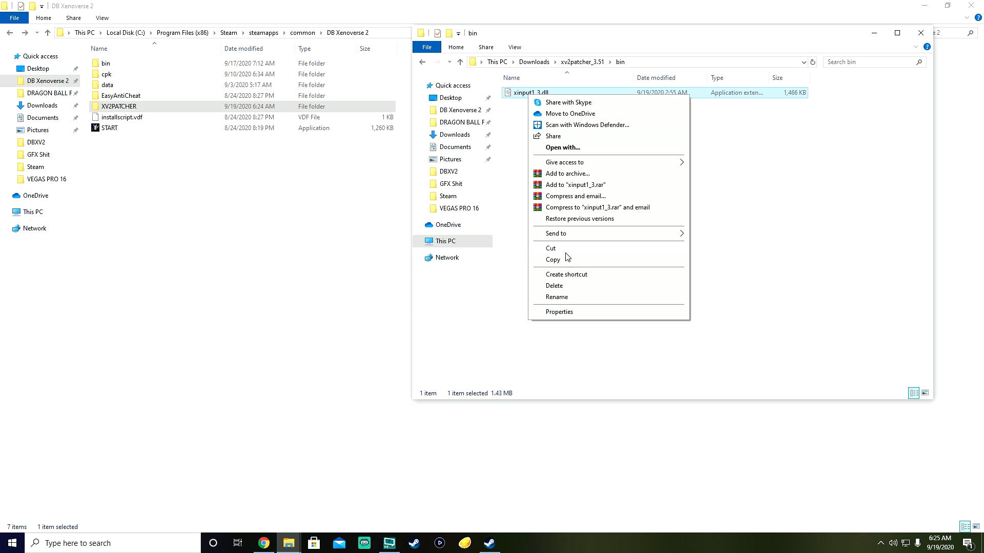
{"action": "left_click", "coordinate": [568, 261]}
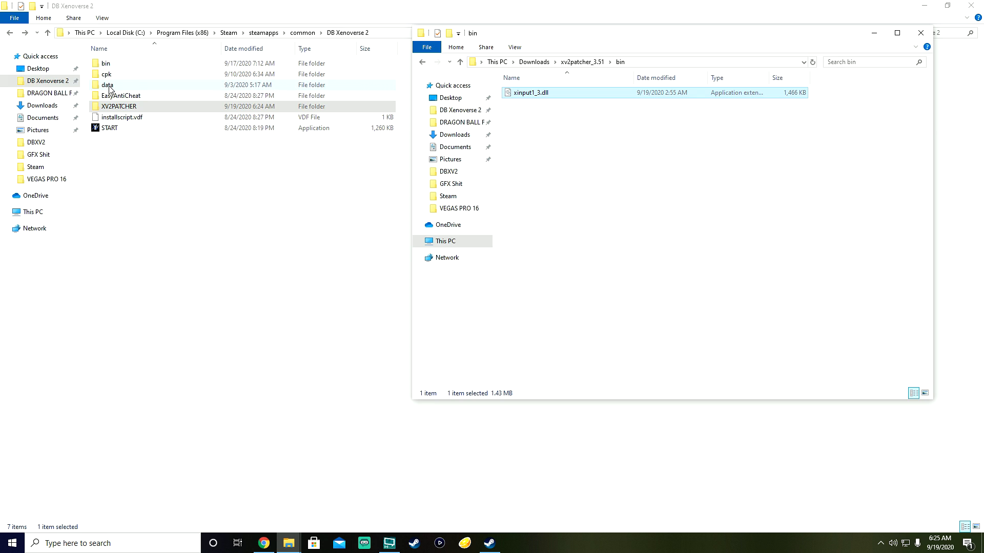
{"action": "double_click", "coordinate": [106, 65]}
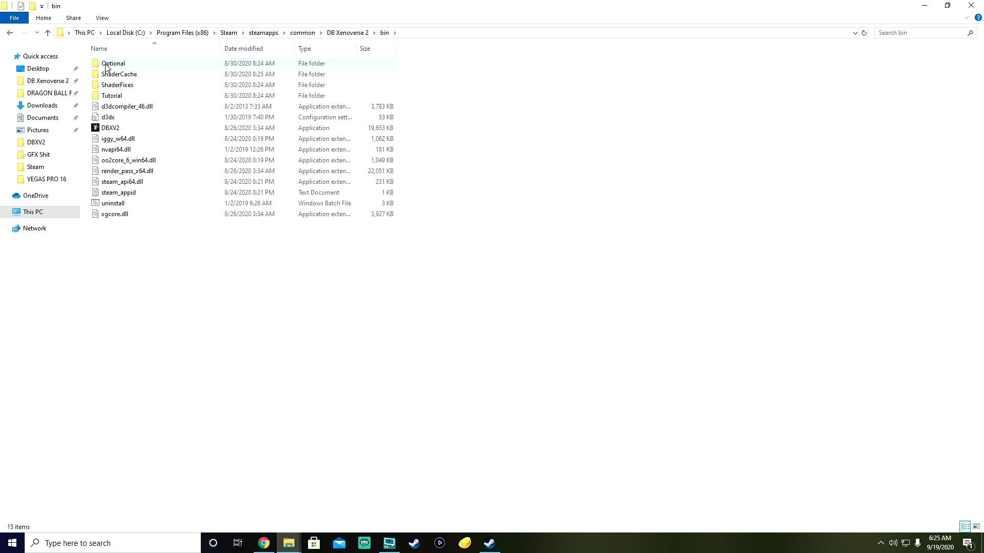
{"action": "right_click", "coordinate": [130, 244]}
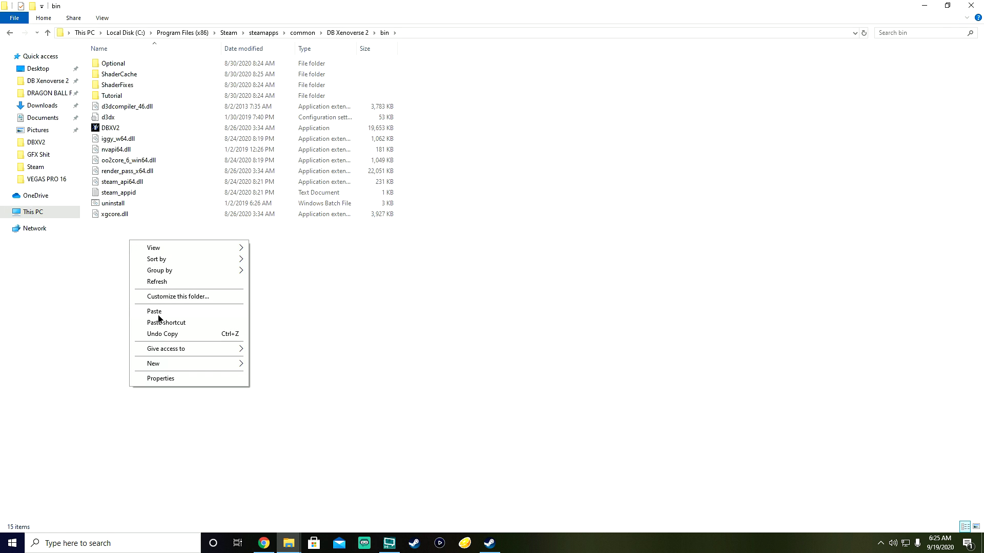
{"action": "left_click", "coordinate": [154, 314]}
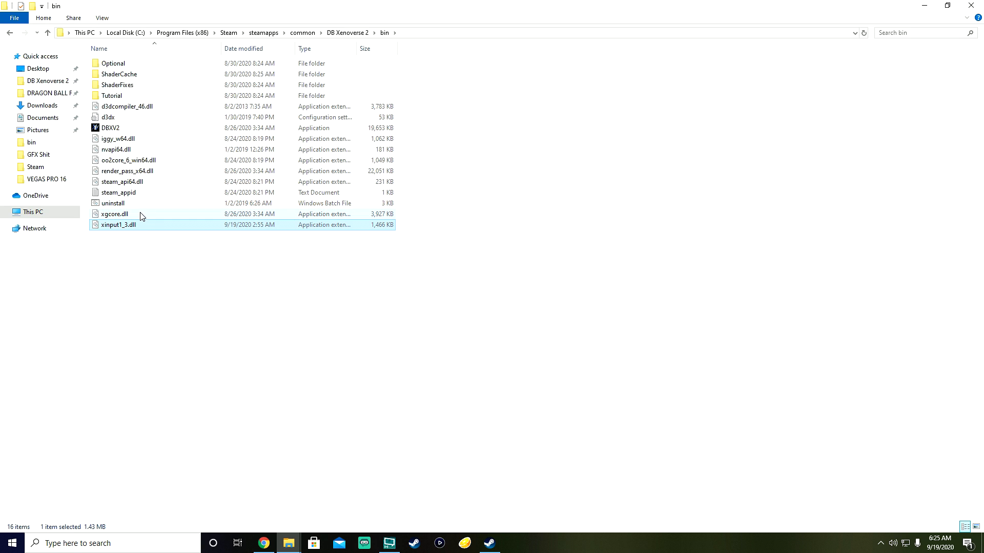
Return to the main DB Xenoverse 2 folder and open the data folder in the patcher's [Optional] XV2Patcher UI Extensions folder.
{"action": "left_click", "coordinate": [10, 33]}
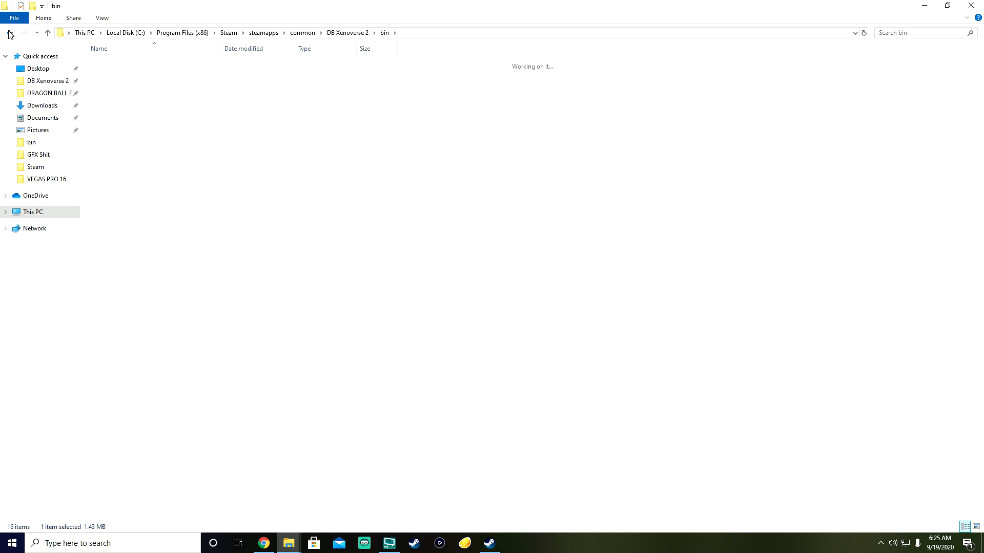
{"action": "mouse_move", "coordinate": [298, 538]}
{"action": "left_click", "coordinate": [215, 516]}
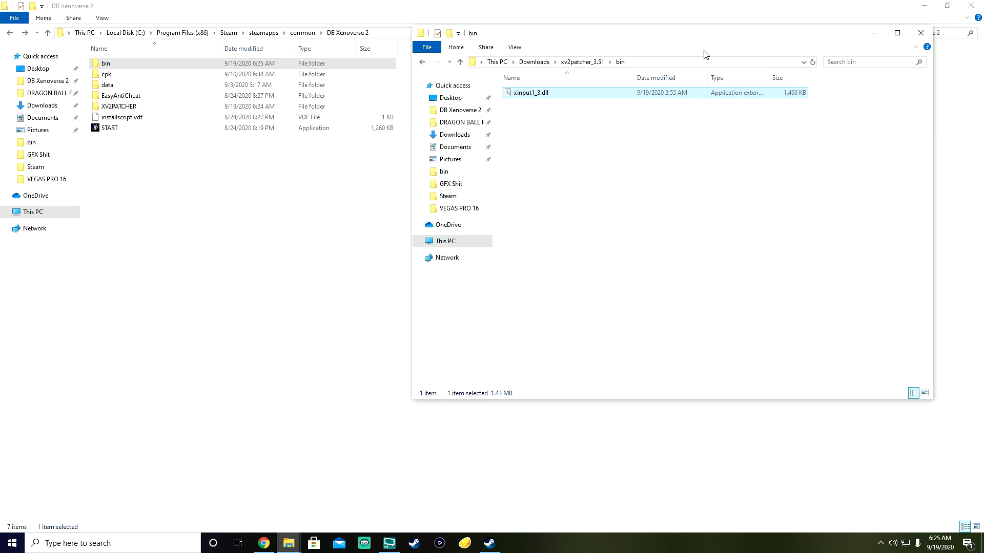
{"action": "left_click", "coordinate": [422, 62]}
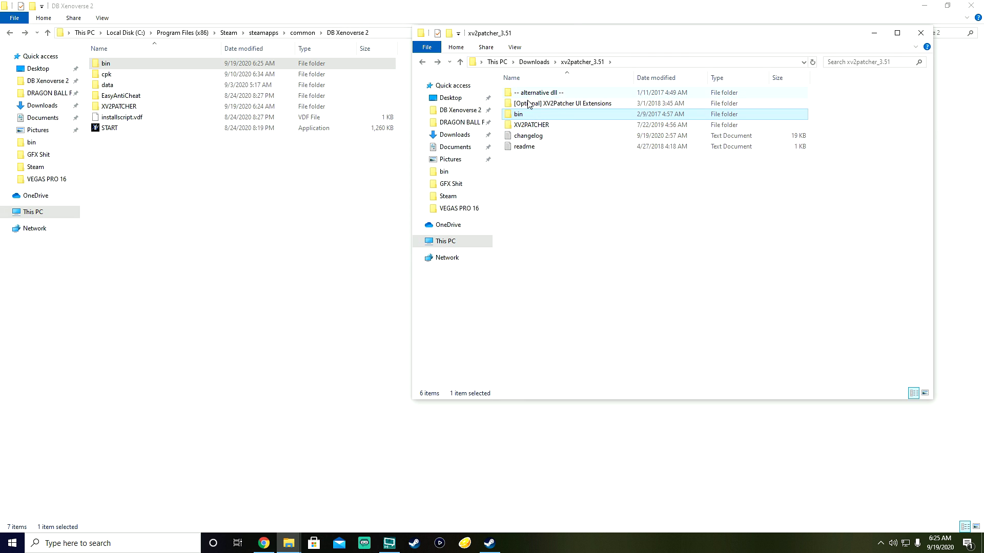
{"action": "double_click", "coordinate": [557, 104]}
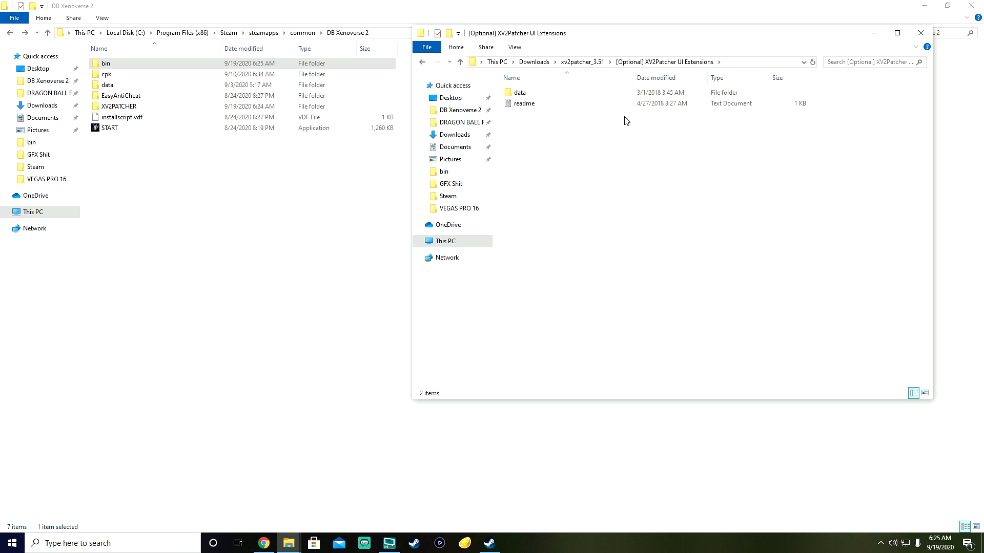
{"action": "double_click", "coordinate": [549, 94]}
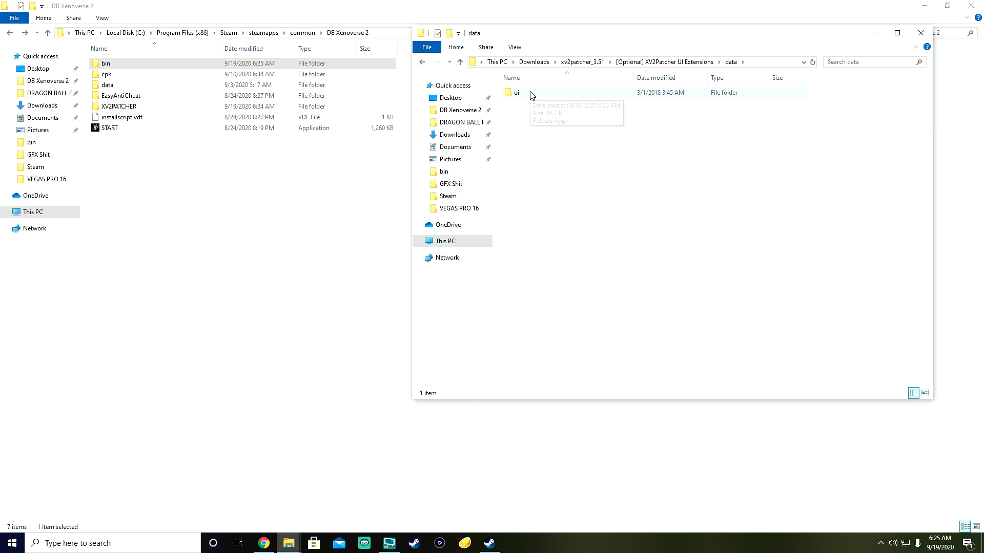
Copy the ui folder from the UI Extensions data folder into the data folder of DB Xenoverse 2, and return to the game folder.
{"action": "double_click", "coordinate": [119, 86]}
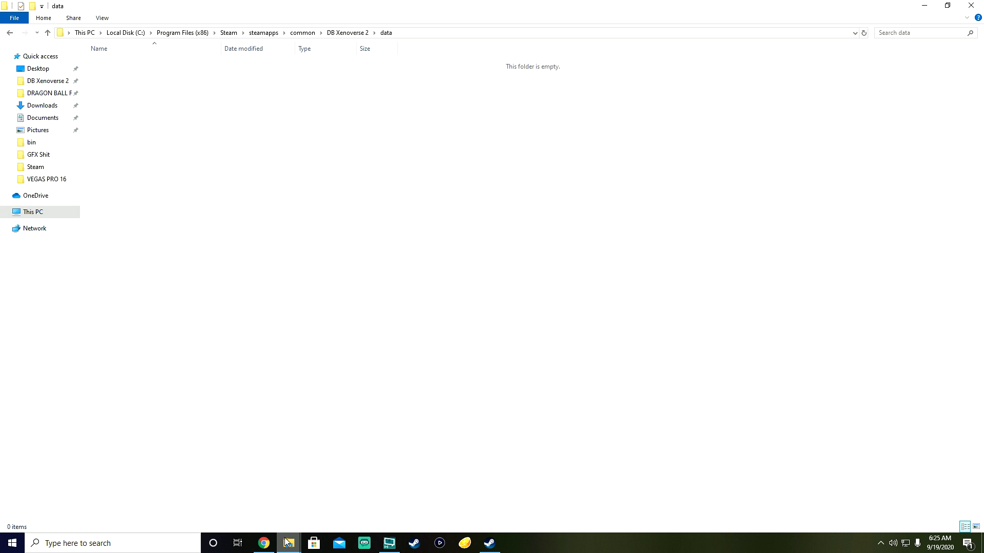
{"action": "mouse_move", "coordinate": [287, 542]}
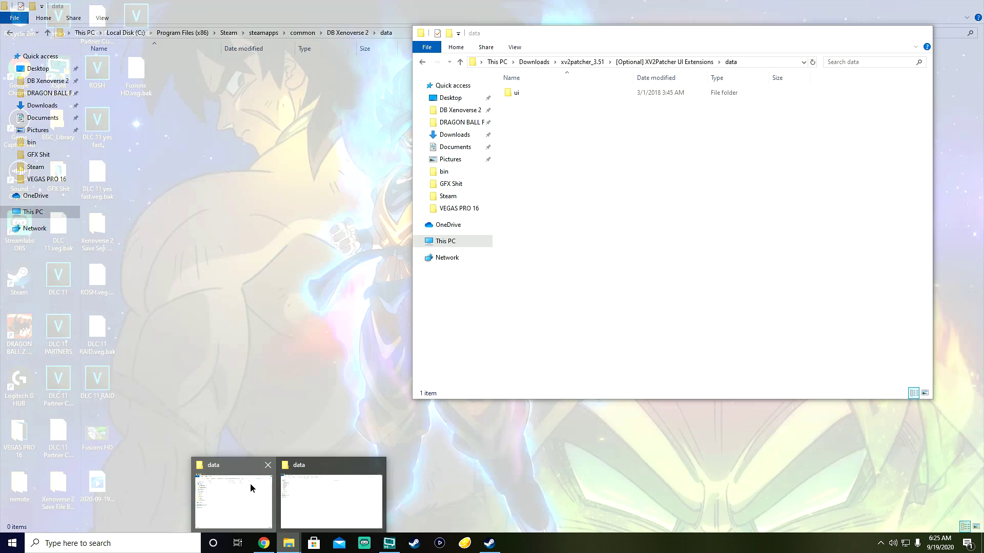
{"action": "left_click", "coordinate": [250, 484]}
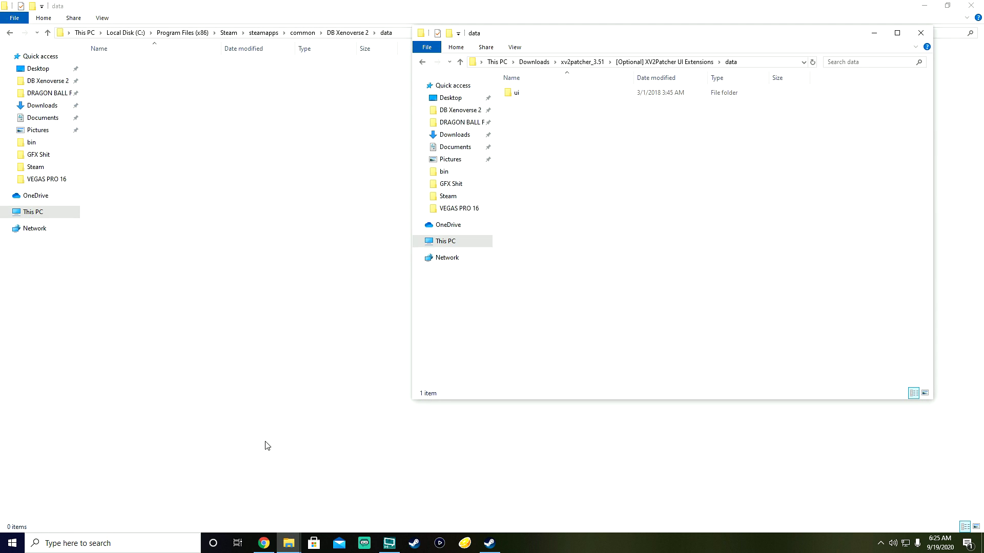
{"action": "right_click", "coordinate": [523, 98]}
{"action": "left_click", "coordinate": [517, 94]}
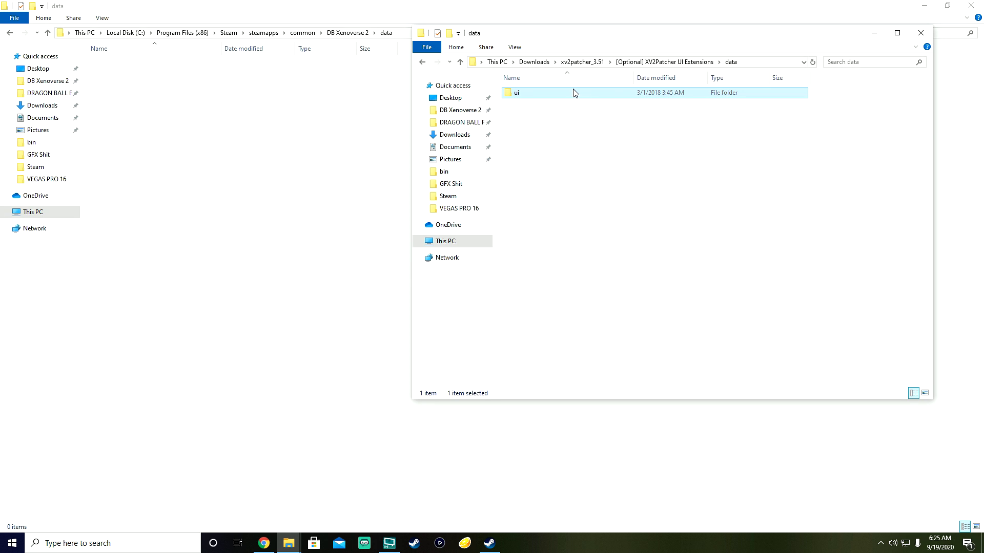
{"action": "right_click", "coordinate": [516, 98]}
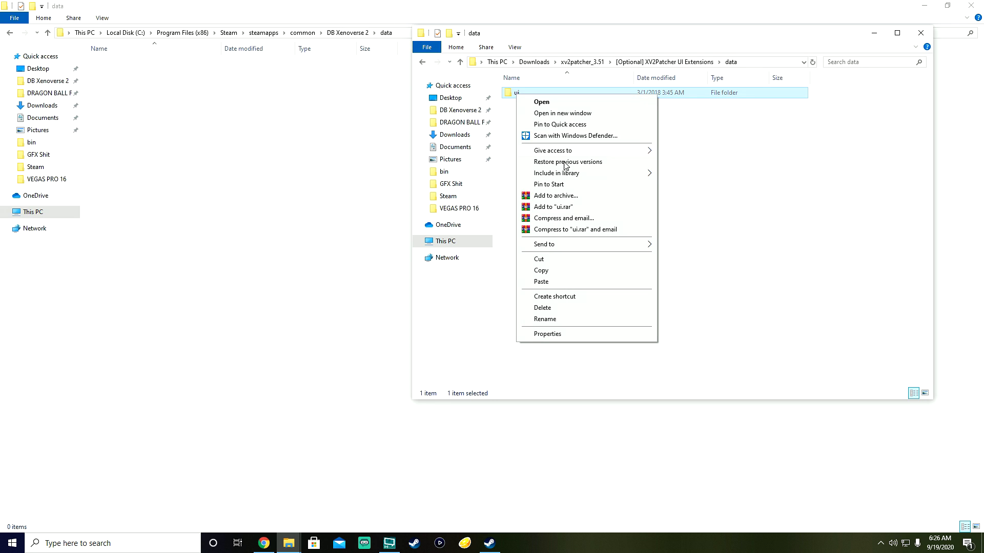
{"action": "left_click", "coordinate": [543, 272]}
{"action": "right_click", "coordinate": [164, 112]}
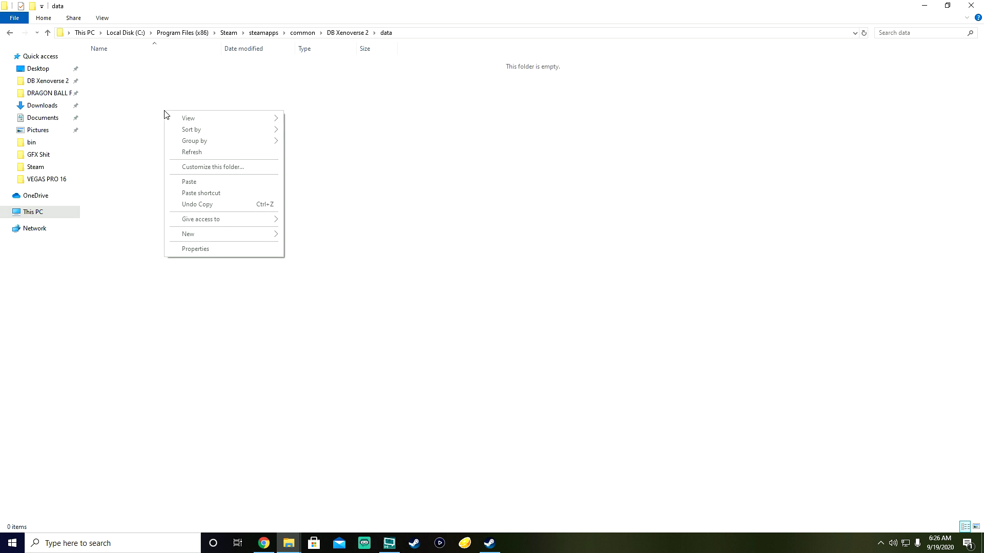
{"action": "left_click", "coordinate": [189, 182]}
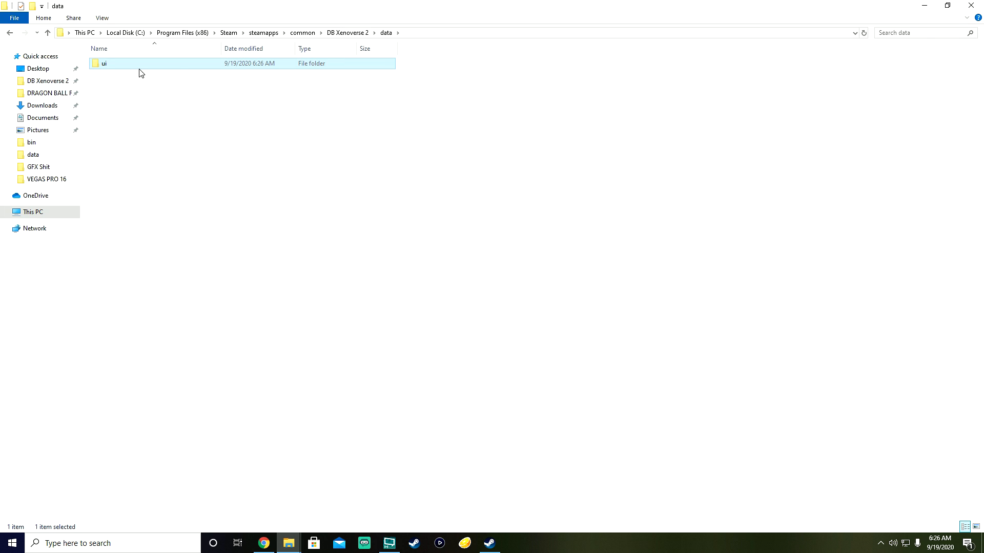
{"action": "left_click", "coordinate": [9, 34]}
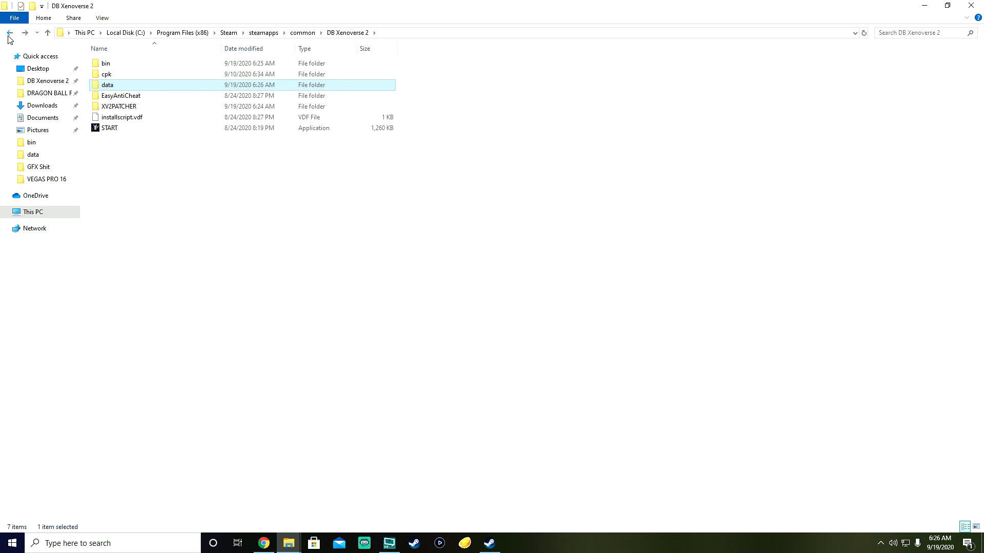
Examine the patcher's -- alternative dll -- folder beside the contents of the DB Xenoverse 2 bin folder.
{"action": "mouse_move", "coordinate": [288, 543]}
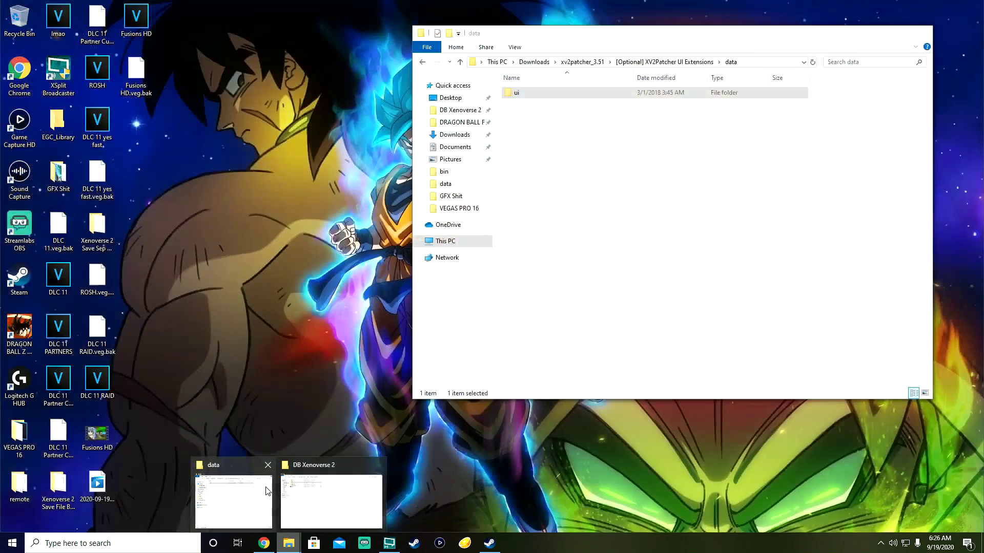
{"action": "left_click", "coordinate": [232, 501]}
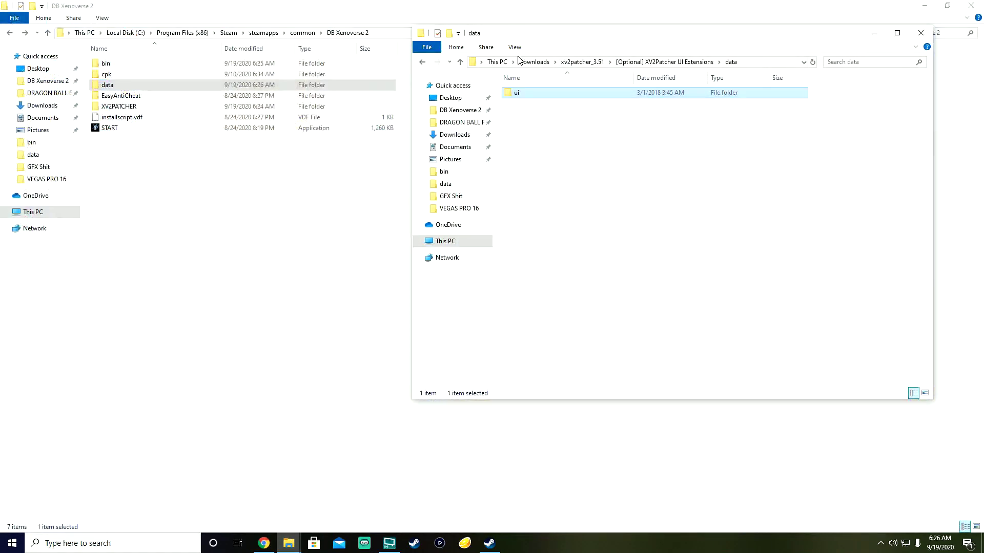
{"action": "left_click", "coordinate": [421, 62]}
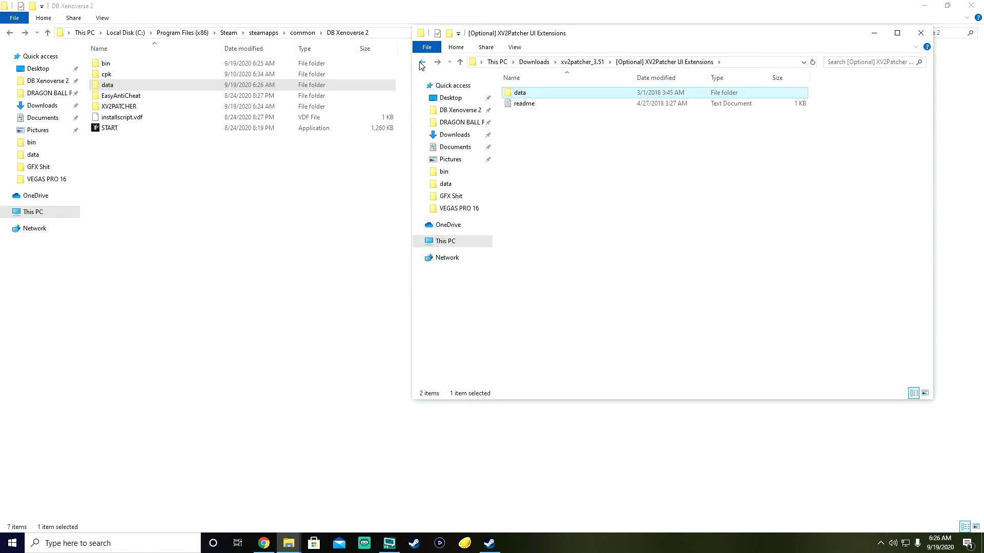
{"action": "left_click", "coordinate": [421, 62]}
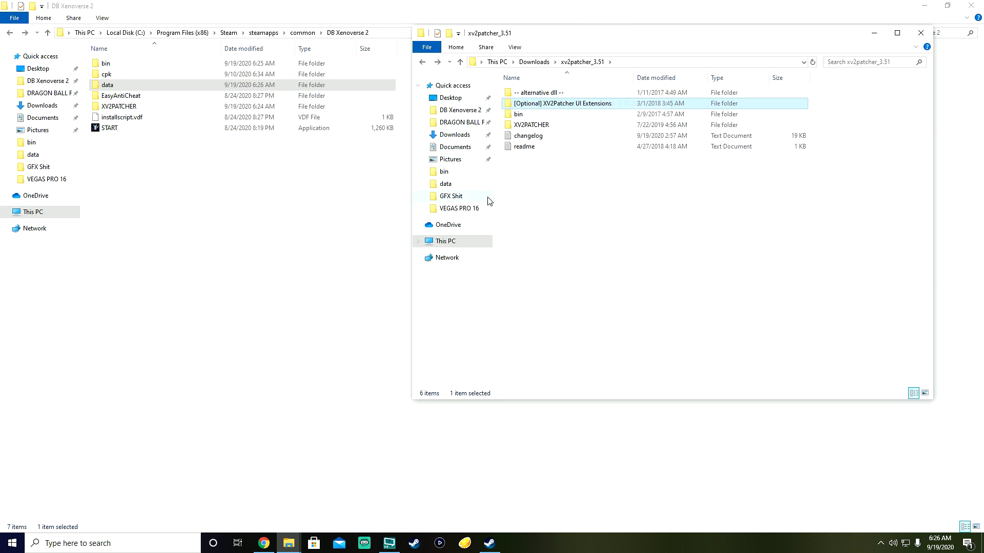
{"action": "double_click", "coordinate": [544, 94]}
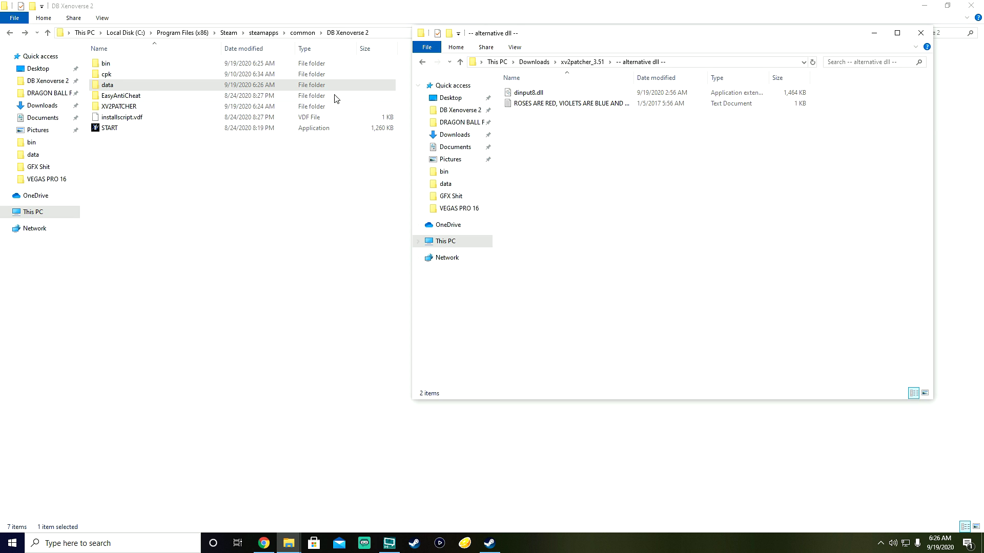
{"action": "double_click", "coordinate": [110, 67]}
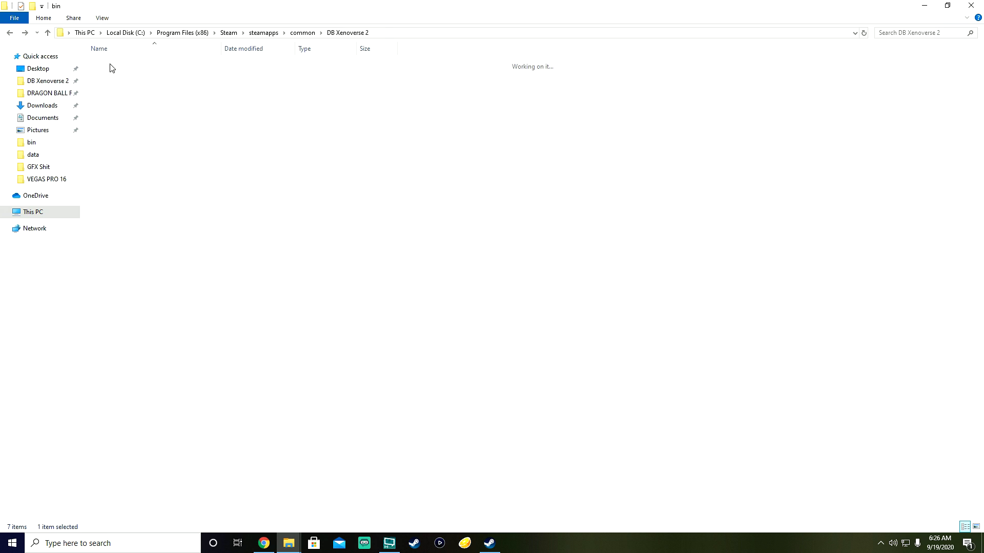
{"action": "mouse_move", "coordinate": [289, 542]}
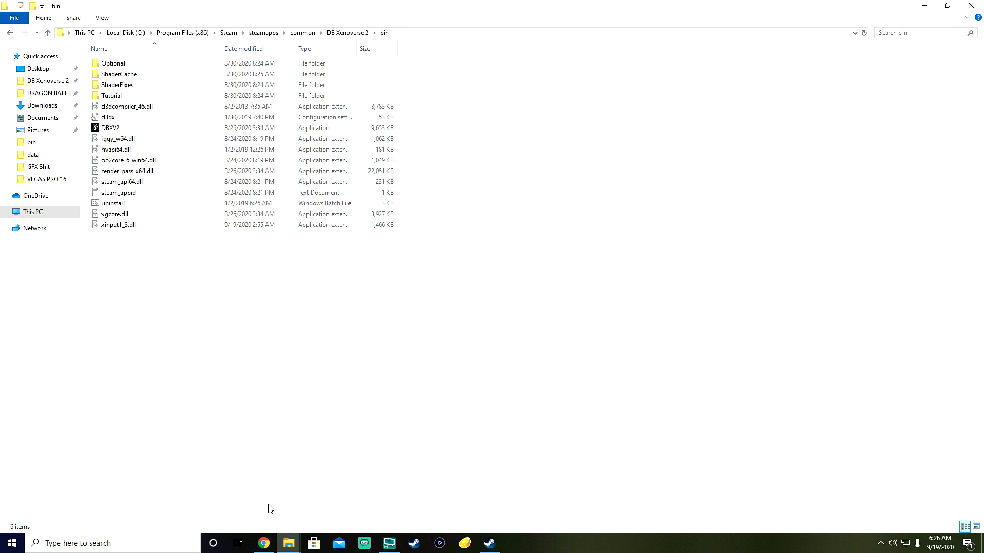
{"action": "left_click", "coordinate": [246, 505]}
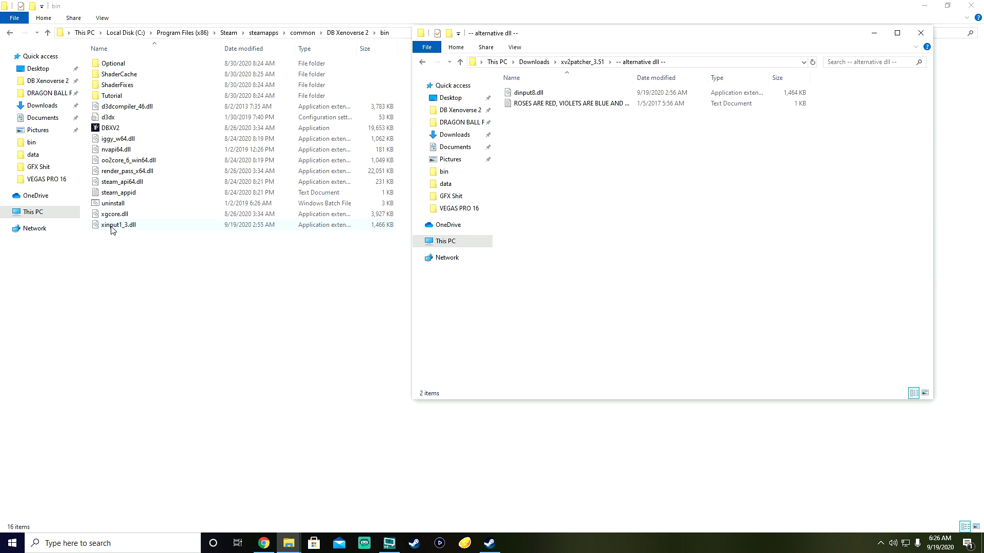
{"action": "left_click", "coordinate": [424, 62]}
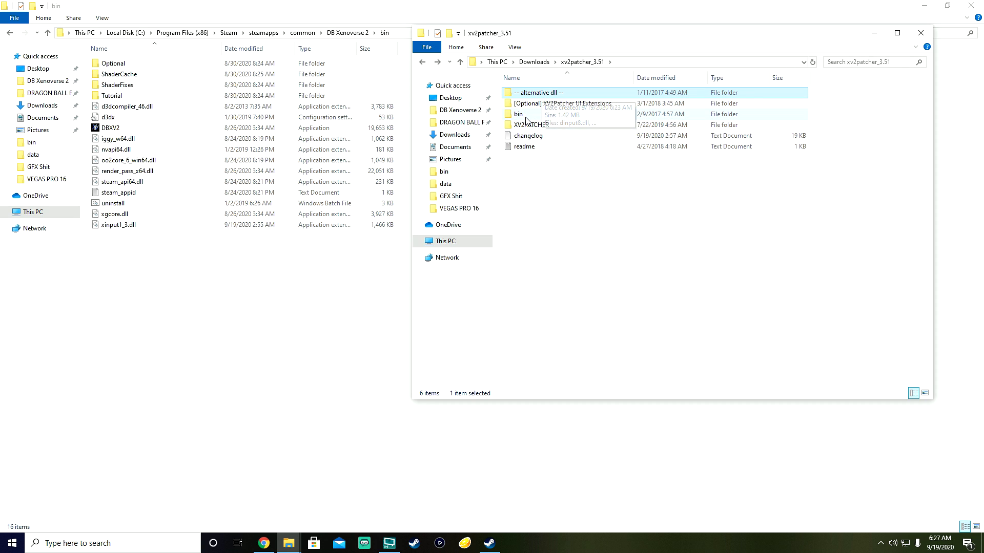
Extract the XV2INS archive in Downloads into its own XV2INS folder and open that folder.
{"action": "left_click", "coordinate": [534, 62]}
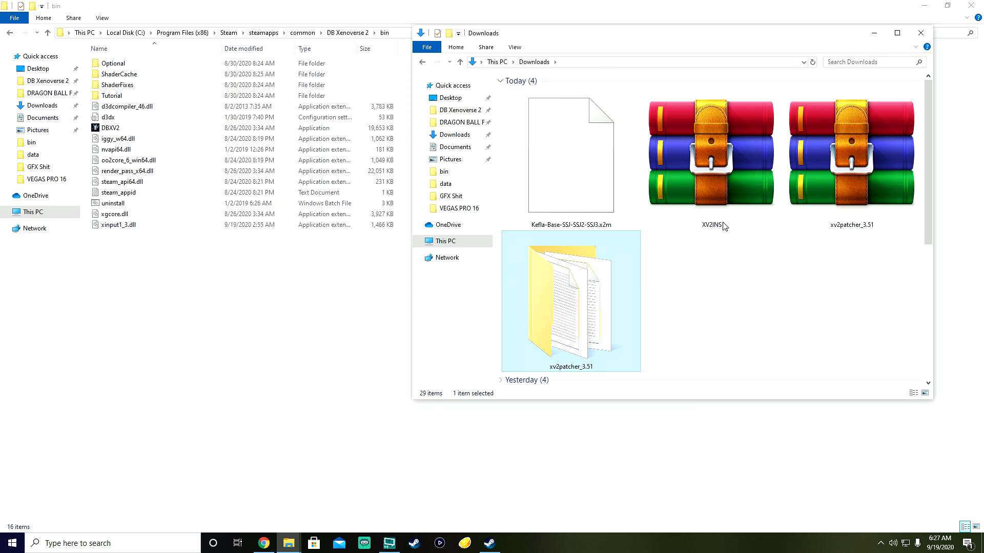
{"action": "left_click_drag", "start_coordinate": [689, 31], "coordinate": [662, 34]}
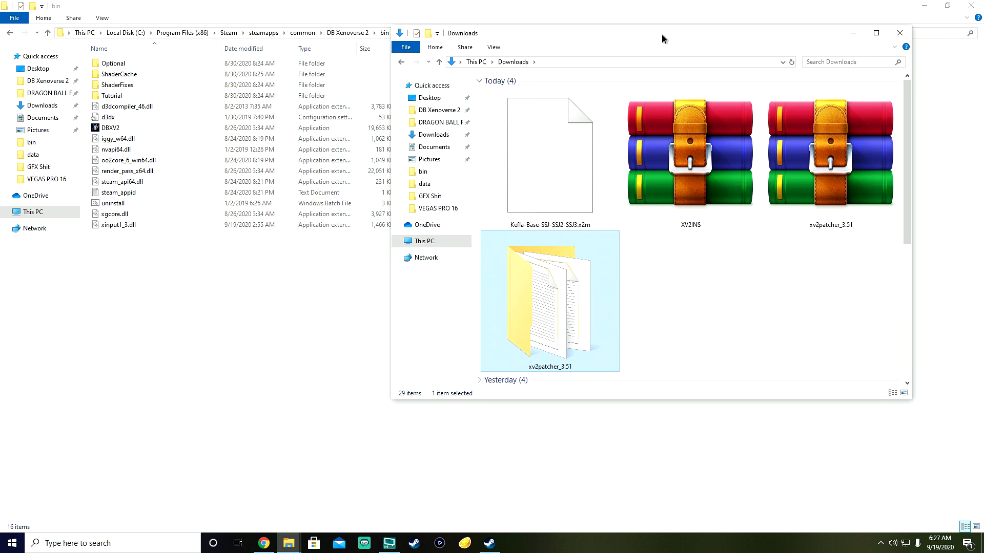
{"action": "left_click", "coordinate": [687, 192]}
{"action": "right_click", "coordinate": [691, 180]}
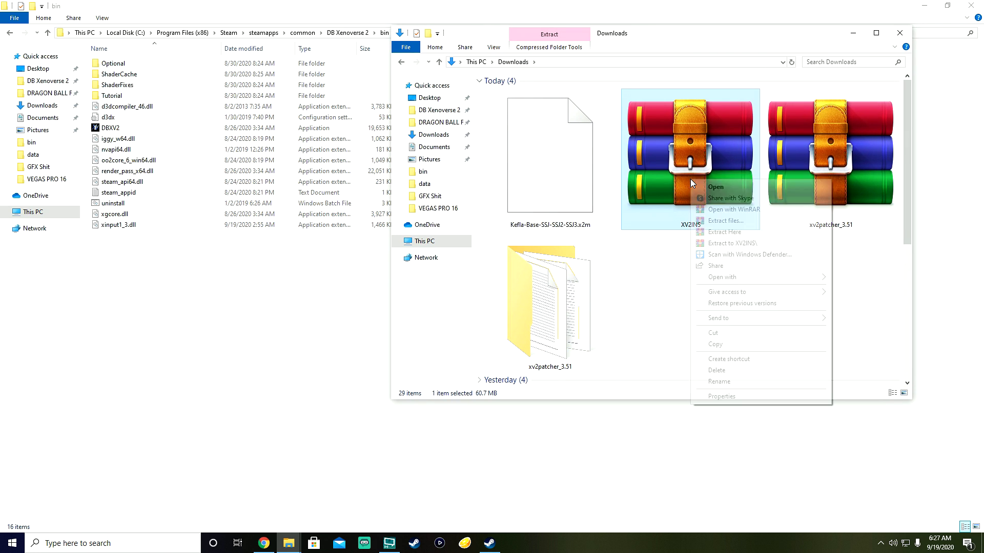
{"action": "left_click", "coordinate": [733, 244]}
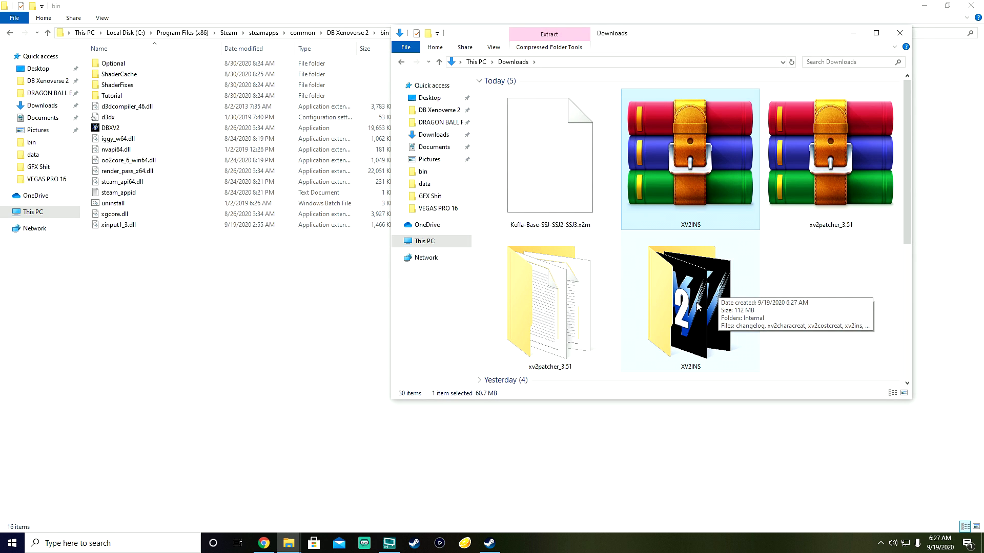
{"action": "left_click", "coordinate": [698, 308]}
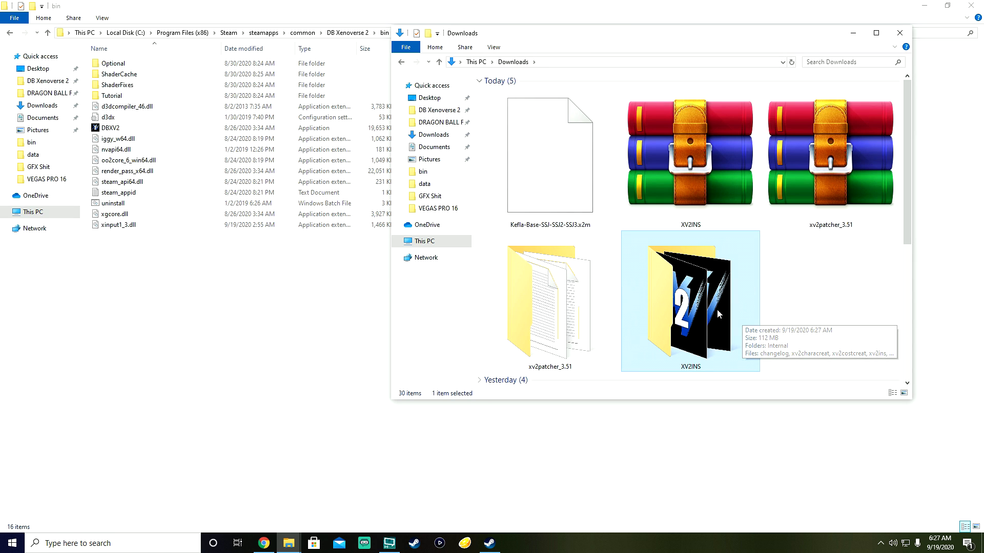
{"action": "double_click", "coordinate": [704, 320]}
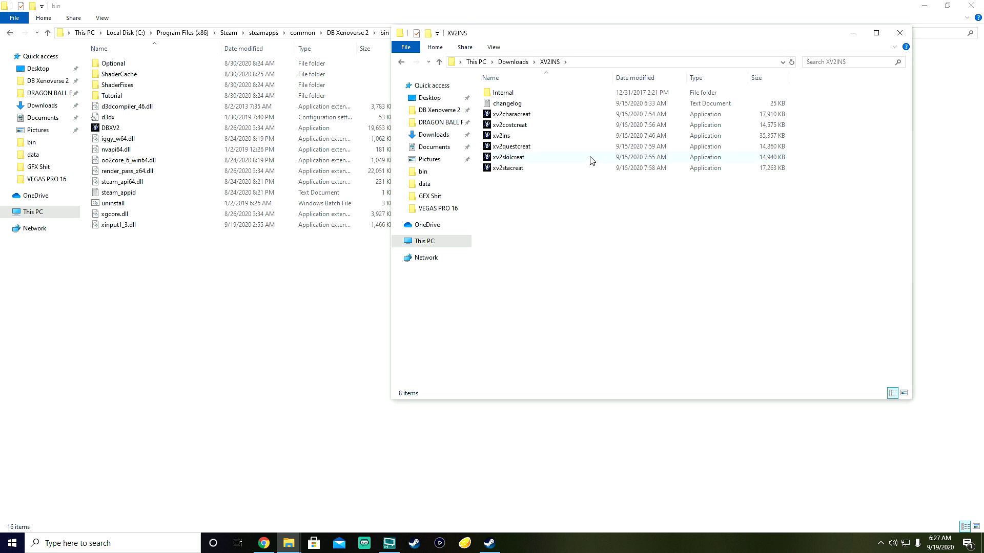
Look through the Internal folder of XV2INS, including CharaSele and its CHARASELE_fla and action_script subfolders, and return to XV2INS.
{"action": "double_click", "coordinate": [539, 95]}
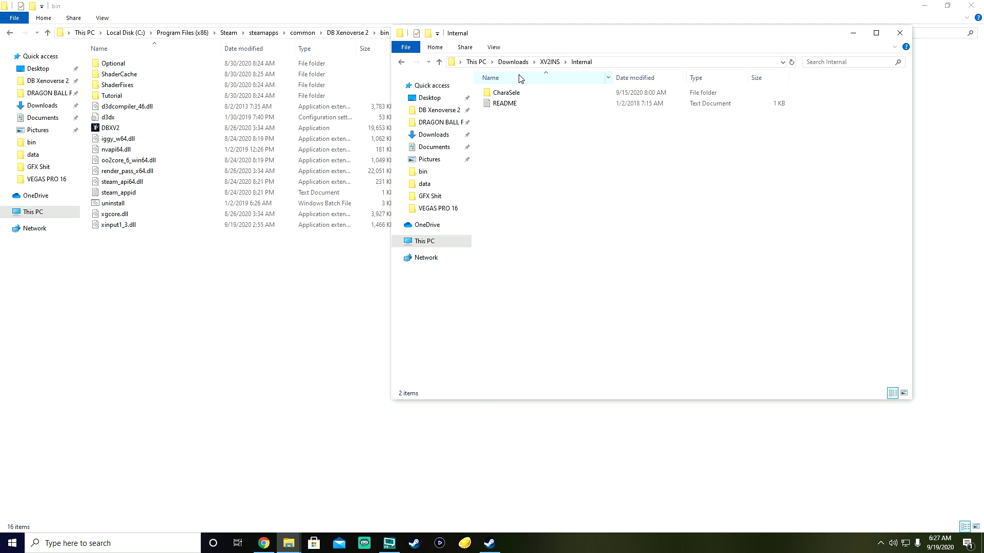
{"action": "double_click", "coordinate": [497, 93]}
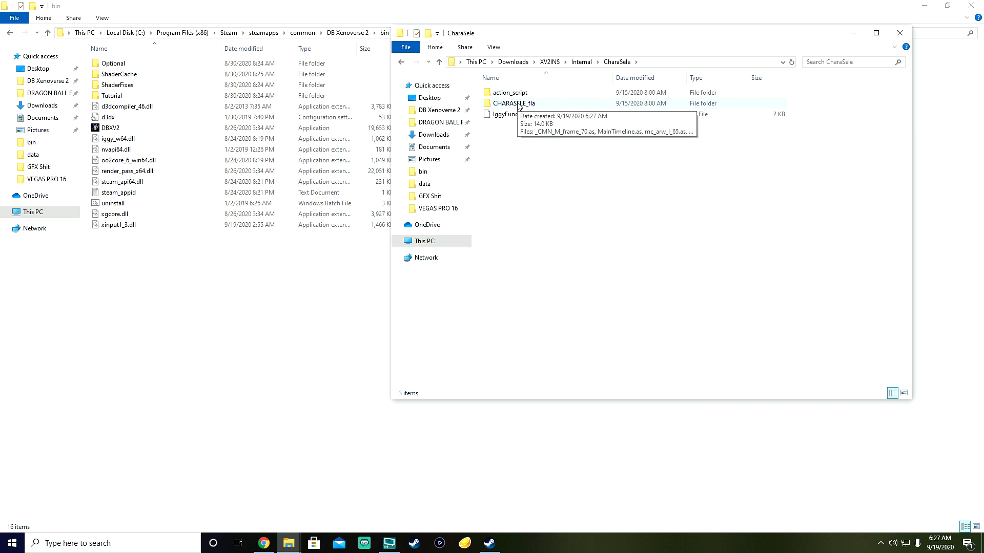
{"action": "double_click", "coordinate": [517, 104]}
{"action": "key", "text": "alt+Left"}
{"action": "double_click", "coordinate": [504, 92]}
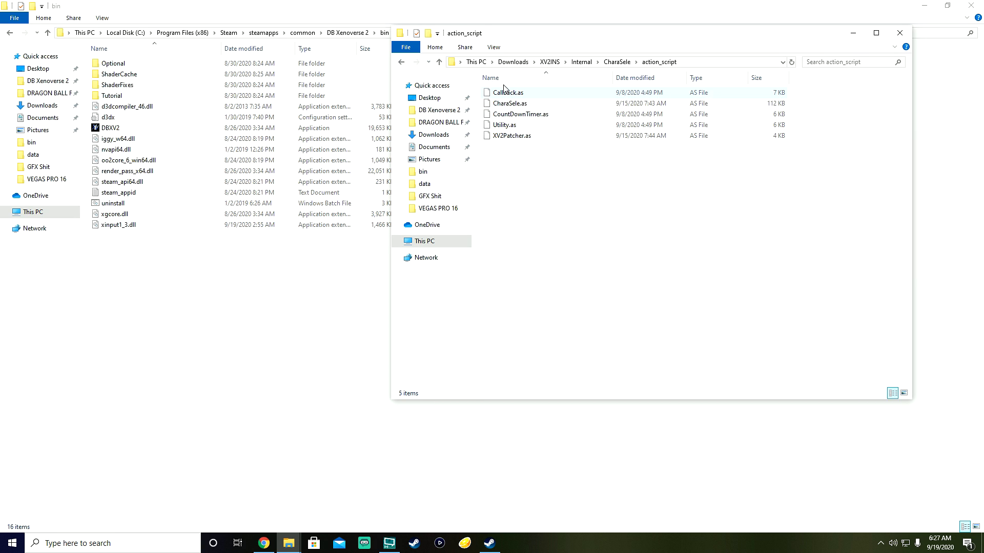
{"action": "left_click", "coordinate": [402, 62]}
{"action": "left_click", "coordinate": [401, 63]}
{"action": "left_click", "coordinate": [401, 63]}
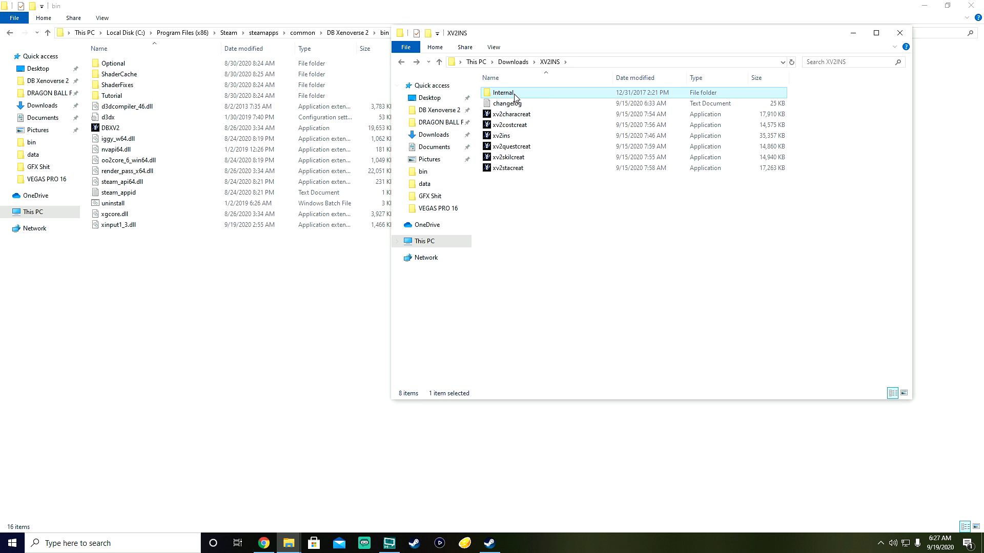
Reopen the CharaSele folder inside the Internal folder of XV2INS to check its contents.
{"action": "mouse_move", "coordinate": [515, 97]}
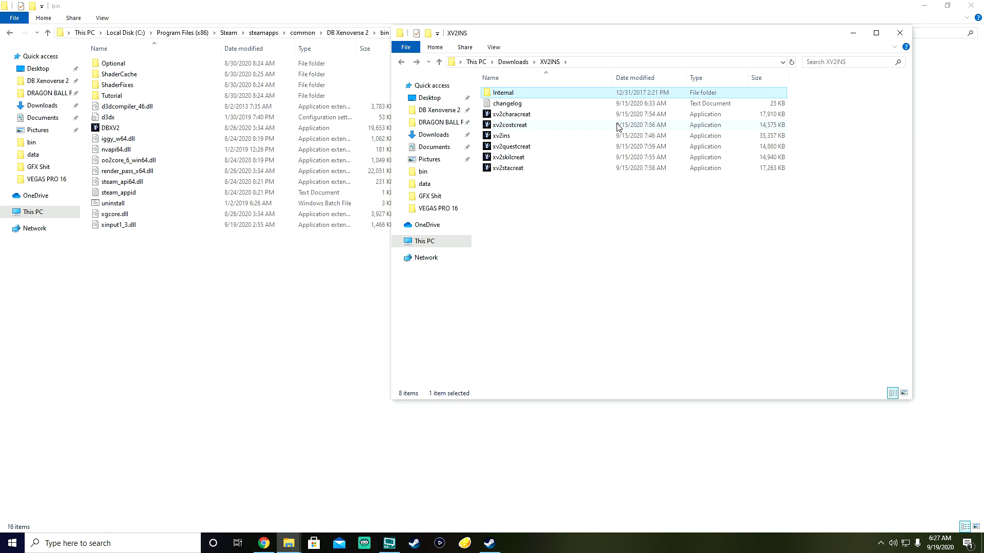
{"action": "double_click", "coordinate": [503, 97]}
{"action": "mouse_move", "coordinate": [501, 106]}
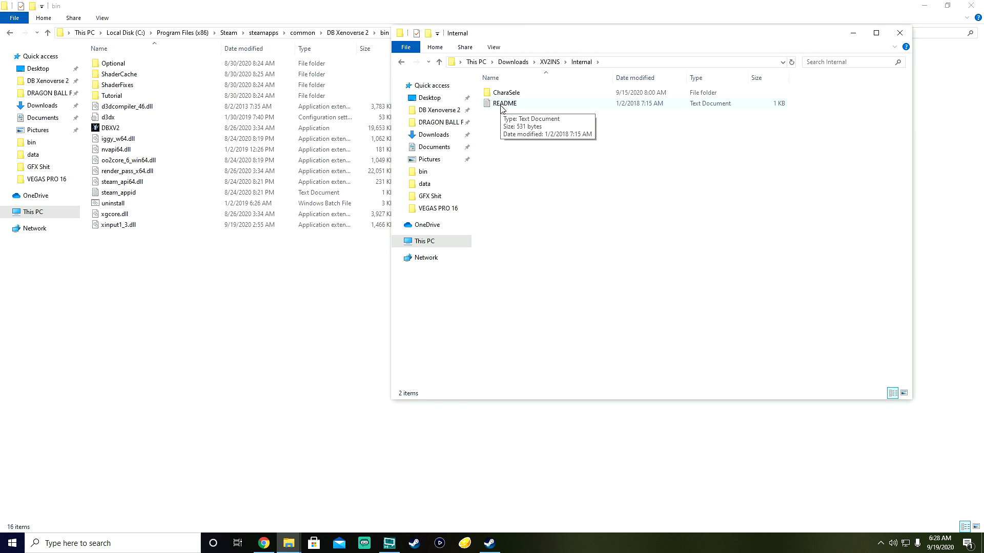
{"action": "double_click", "coordinate": [504, 92]}
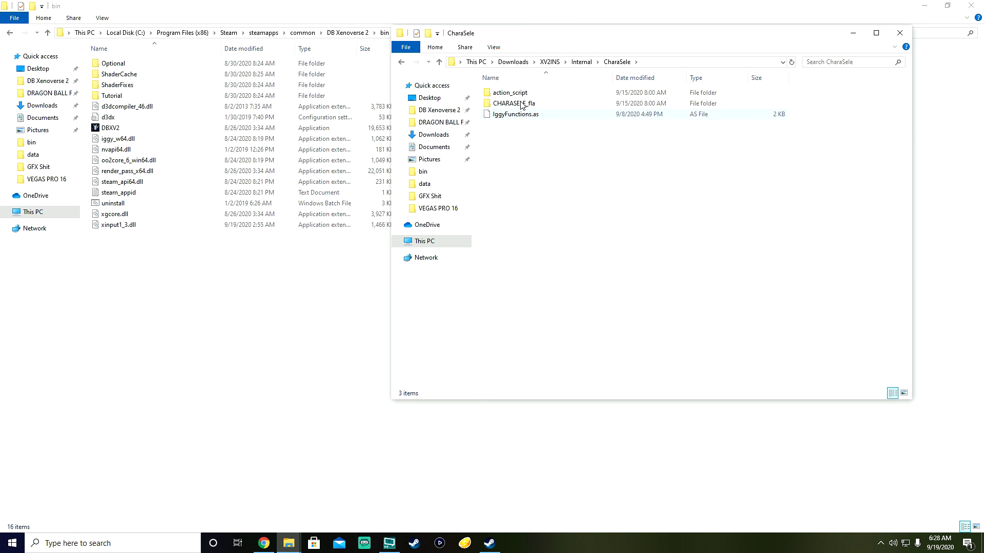
Check the CharaSele folder's contents, go back up to Downloads, and reopen the XV2INS folder.
{"action": "mouse_move", "coordinate": [501, 119]}
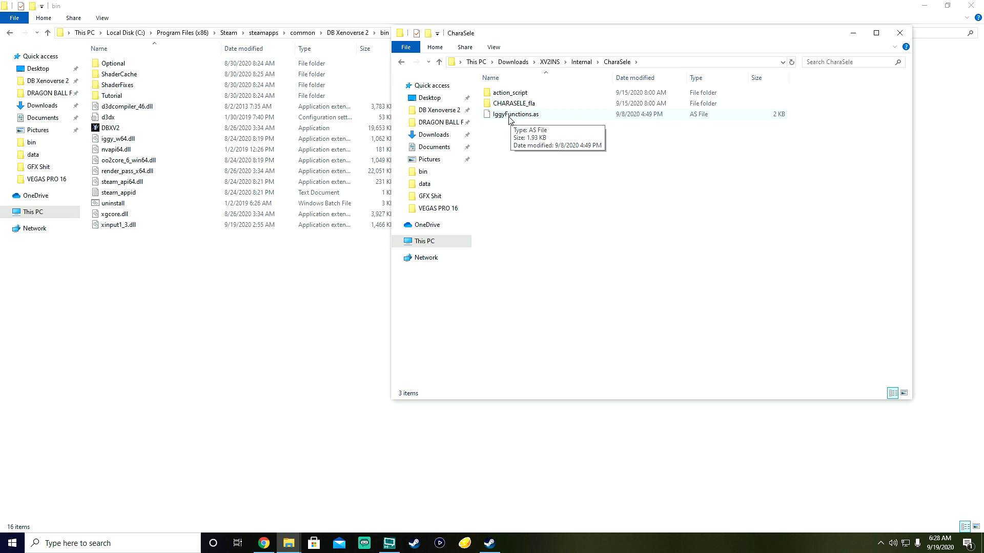
{"action": "mouse_move", "coordinate": [502, 99]}
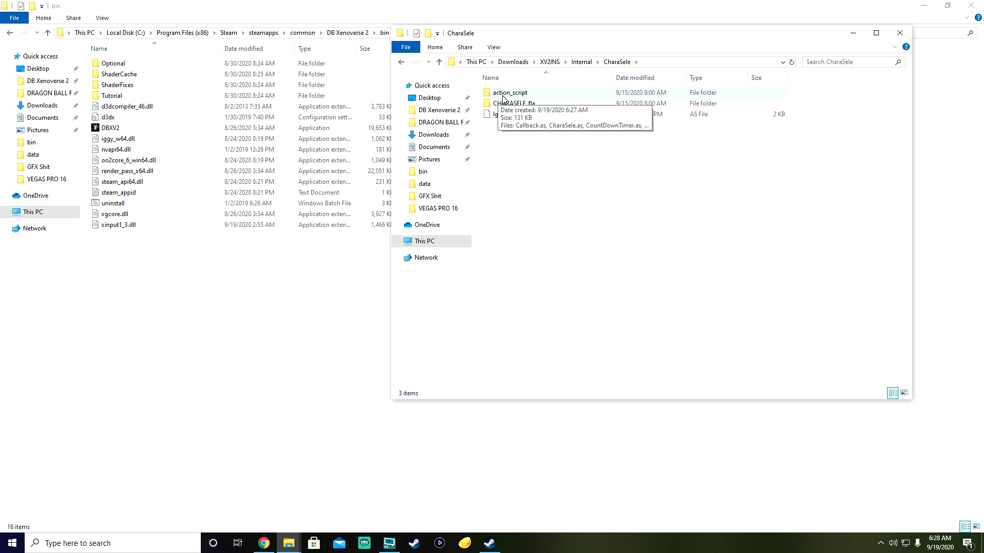
{"action": "left_click", "coordinate": [401, 64]}
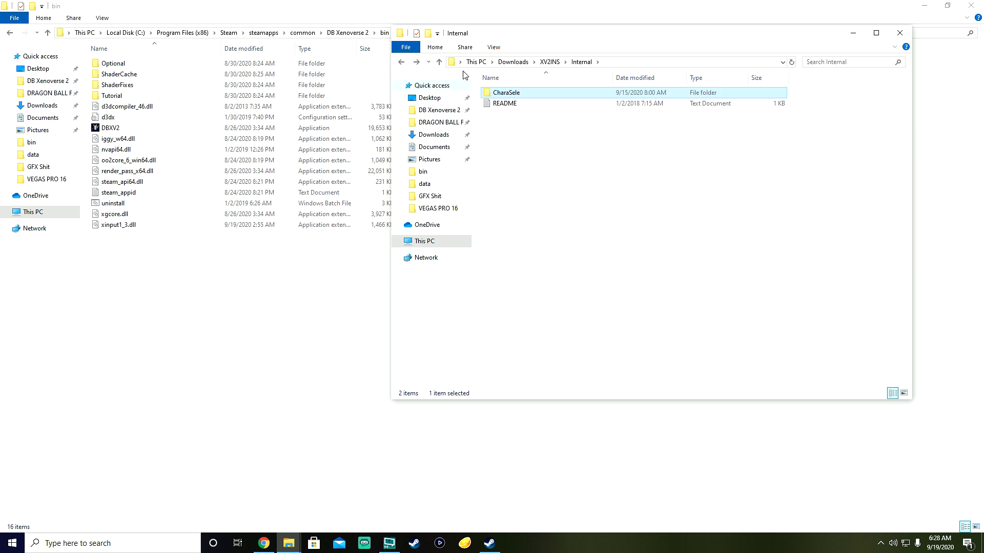
{"action": "left_click", "coordinate": [402, 62]}
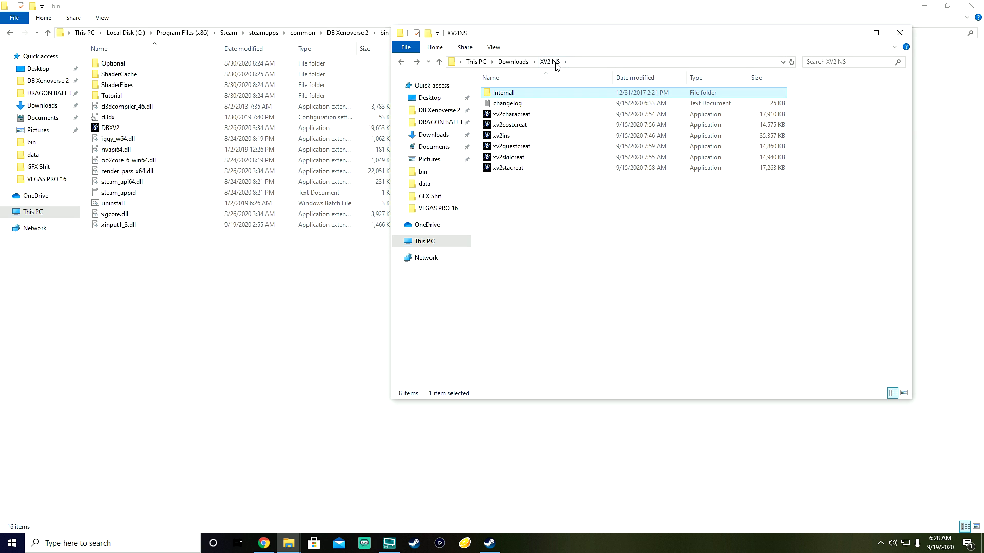
{"action": "left_click", "coordinate": [404, 64]}
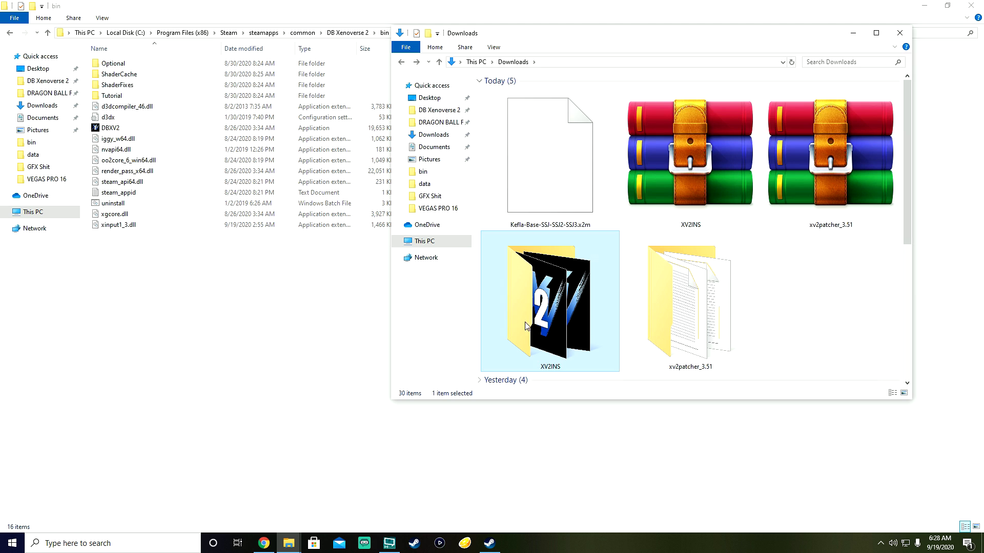
{"action": "double_click", "coordinate": [587, 305]}
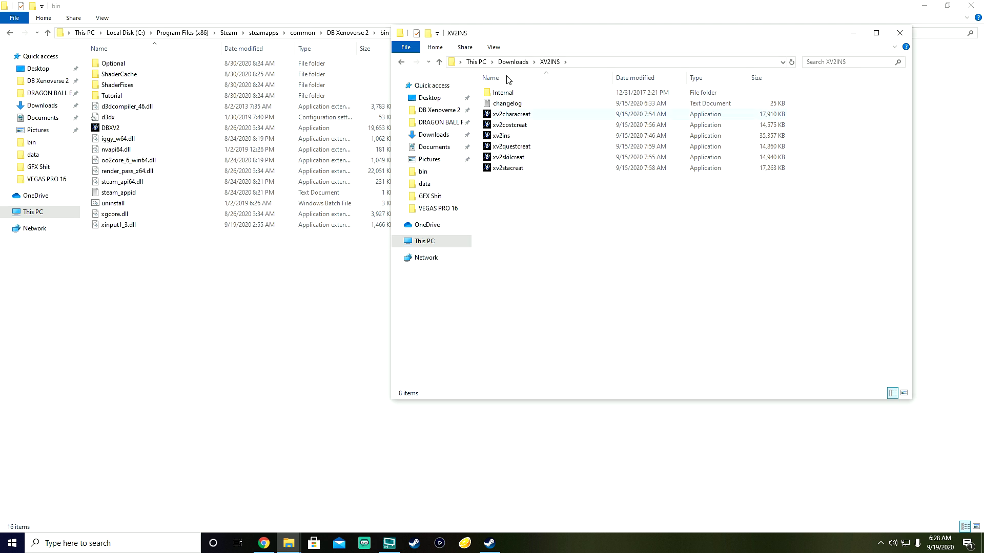
Launch the xv2ins application from the XV2INS folder and bring its window to the front.
{"action": "right_click", "coordinate": [508, 137]}
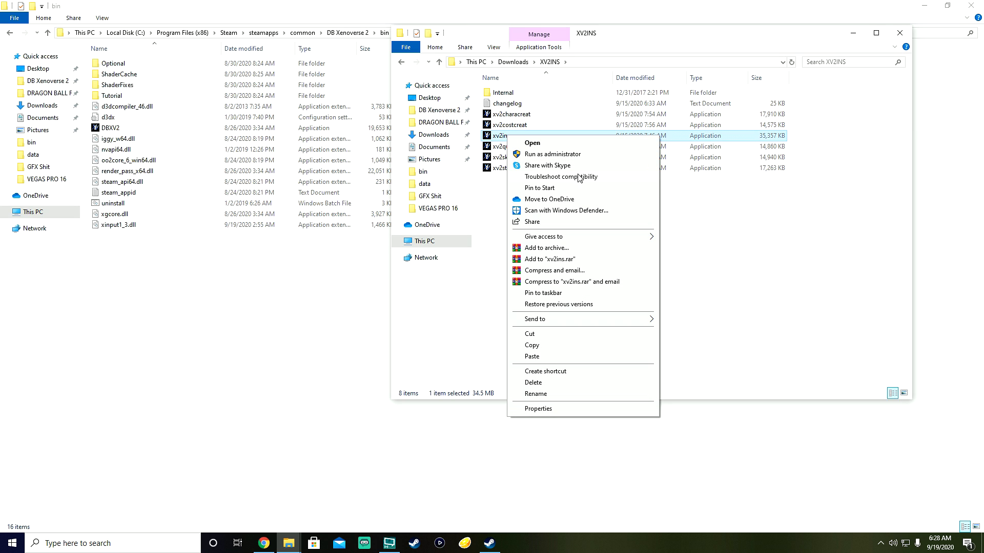
{"action": "left_click", "coordinate": [501, 127]}
{"action": "left_click", "coordinate": [504, 137]}
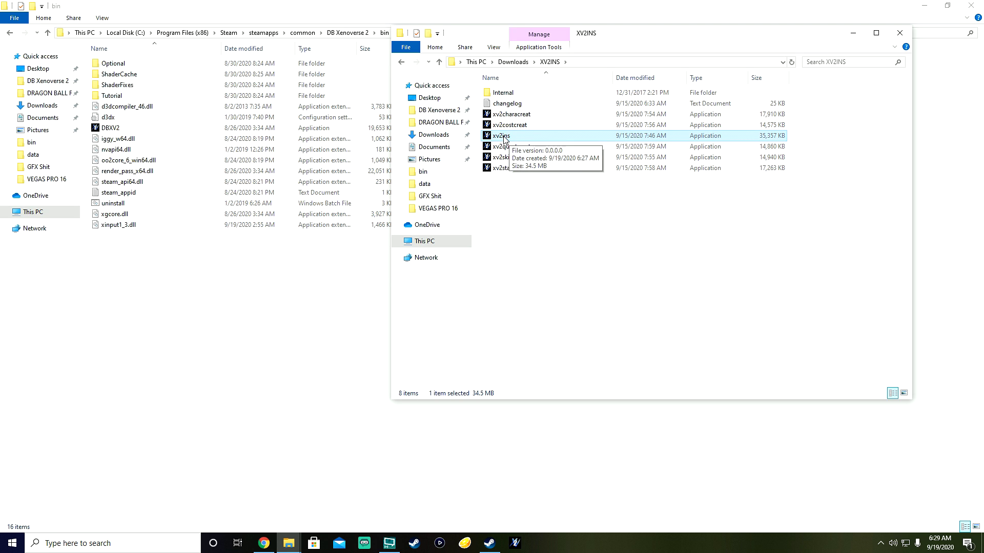
{"action": "left_click", "coordinate": [516, 544]}
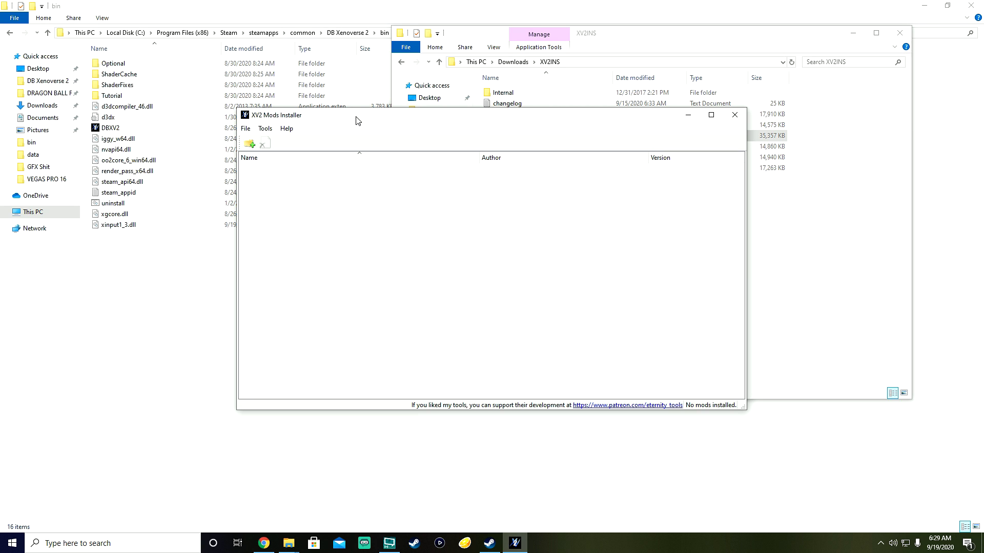
Install the Kefla-Base-SSJ-SSJ2-SSJ3.x2m mod from Downloads into a new slot.
{"action": "left_click", "coordinate": [248, 129]}
{"action": "left_click", "coordinate": [261, 137]}
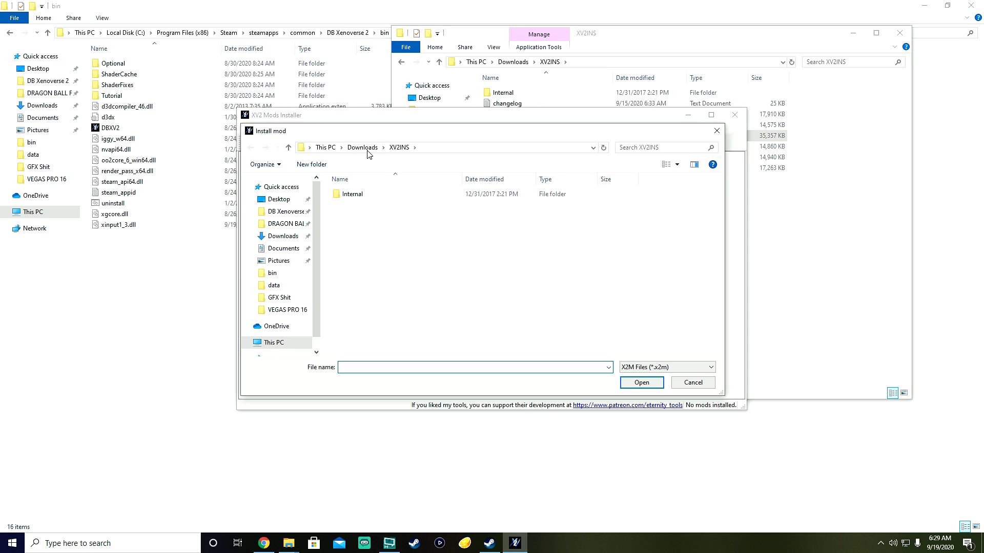
{"action": "left_click", "coordinate": [367, 151]}
{"action": "left_click", "coordinate": [401, 209]}
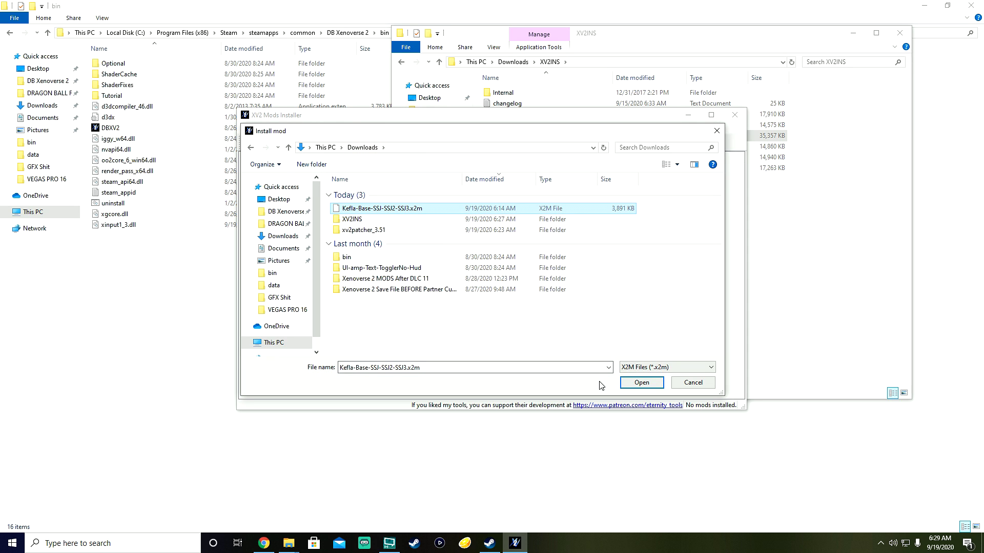
{"action": "left_click", "coordinate": [627, 385]}
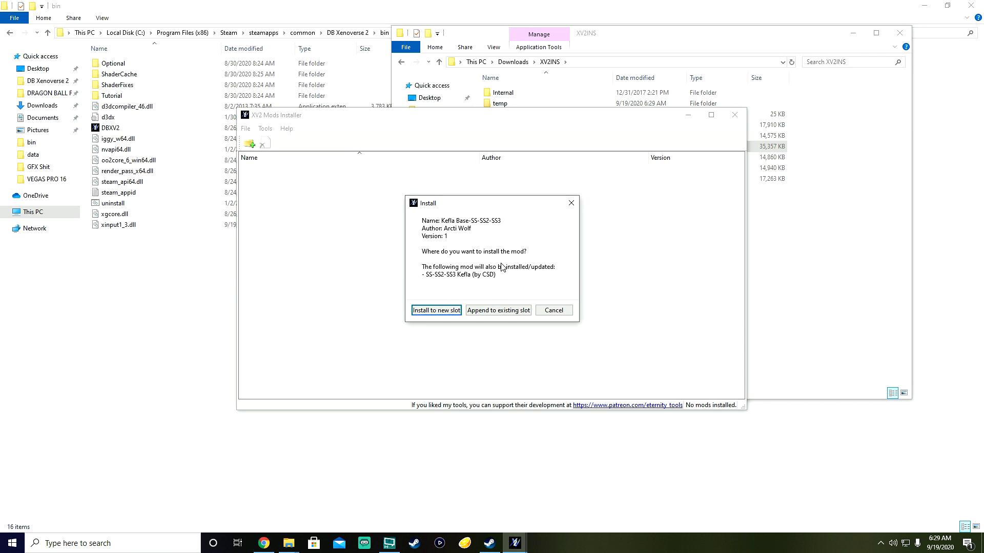
{"action": "left_click", "coordinate": [433, 313]}
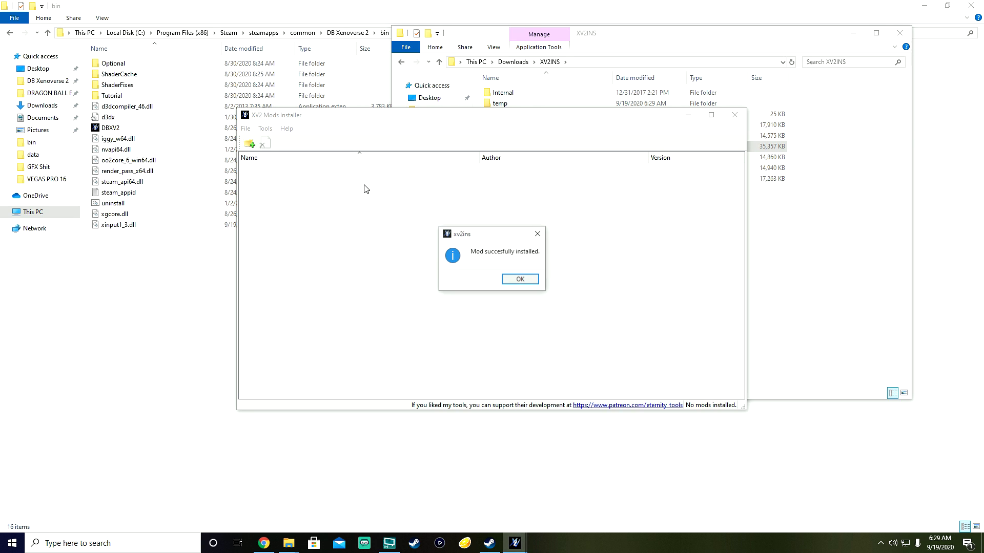
{"action": "left_click", "coordinate": [520, 280]}
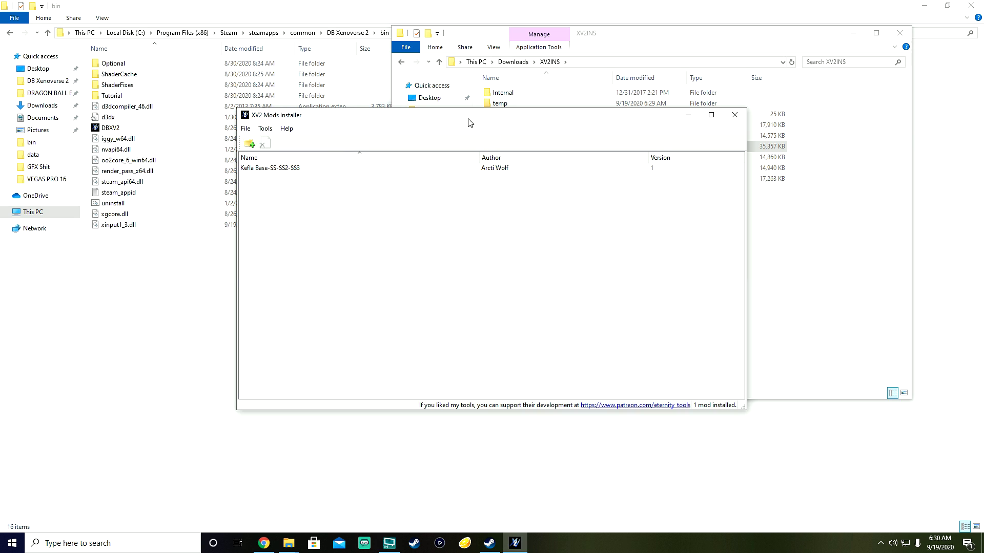
Clear the whole mods installation, sending its folders to the recycle bin, and reopen the XV2 Mods Installer.
{"action": "left_click", "coordinate": [266, 129]}
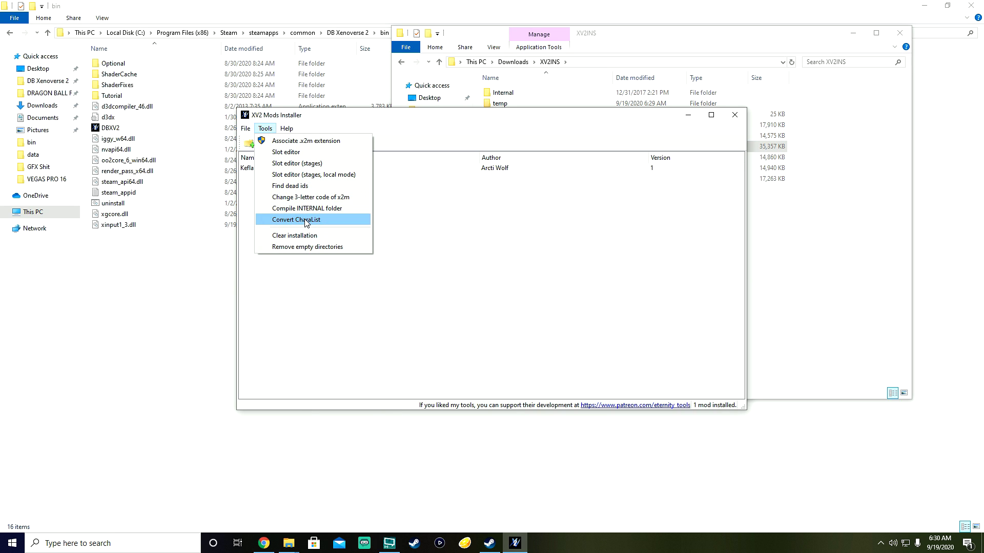
{"action": "left_click", "coordinate": [313, 237]}
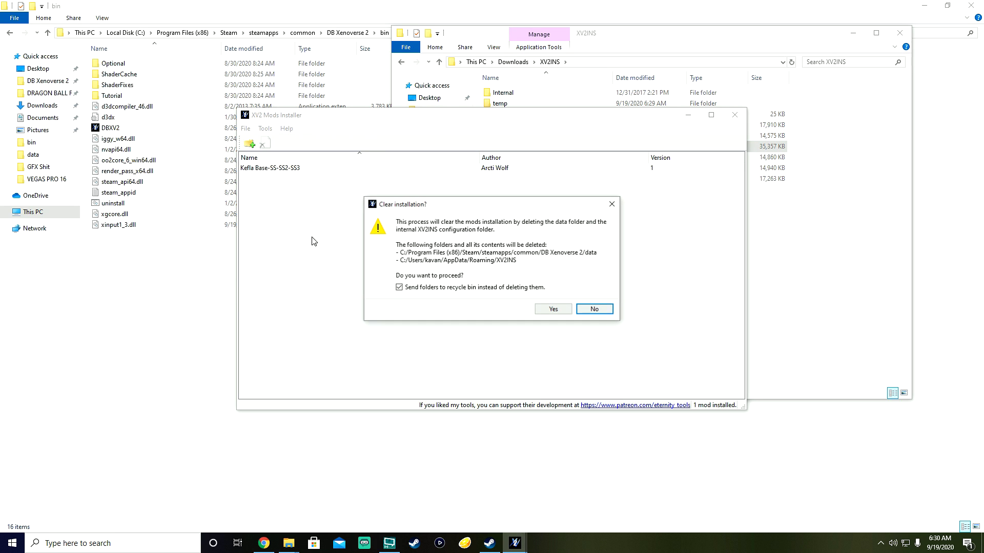
{"action": "left_click", "coordinate": [553, 310]}
{"action": "left_click", "coordinate": [587, 288]}
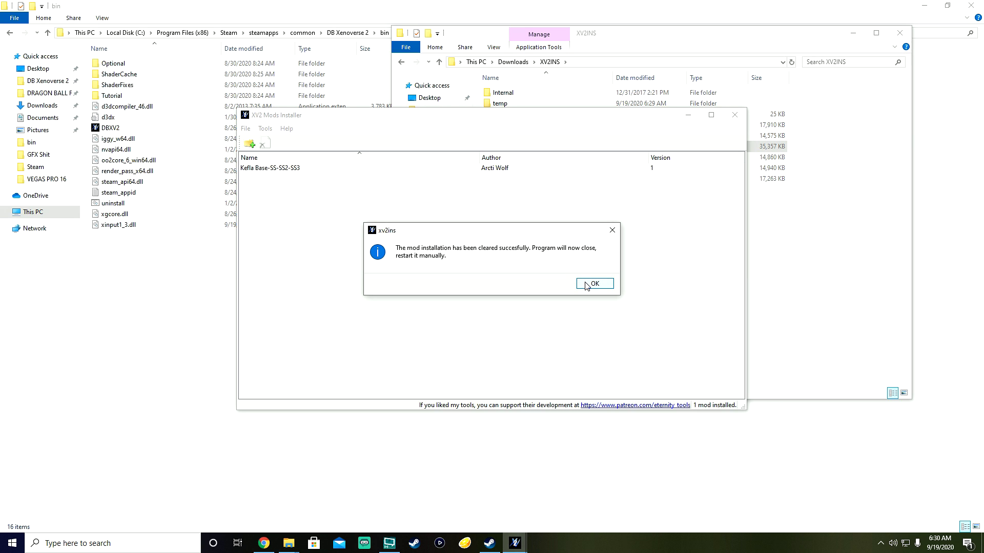
{"action": "left_click", "coordinate": [587, 285]}
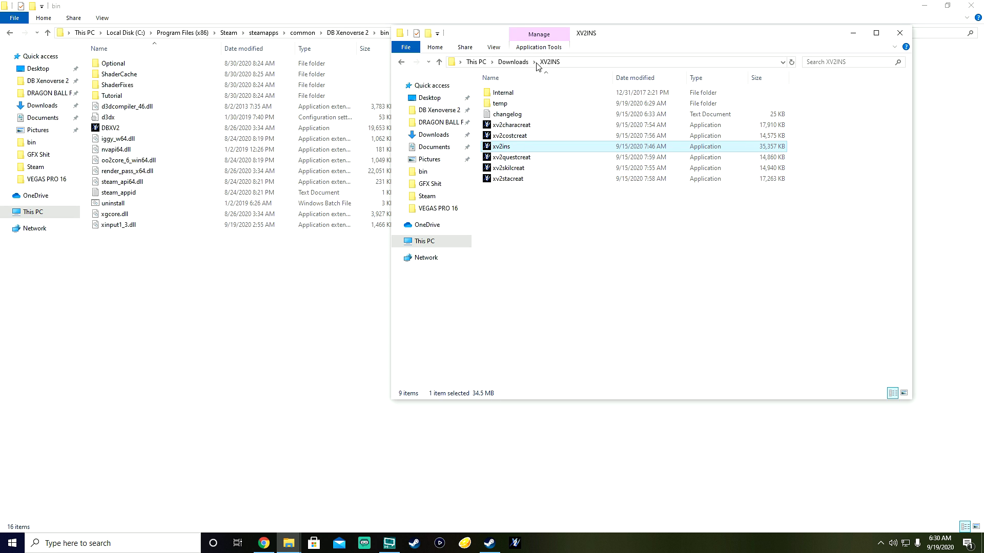
{"action": "left_click", "coordinate": [517, 542]}
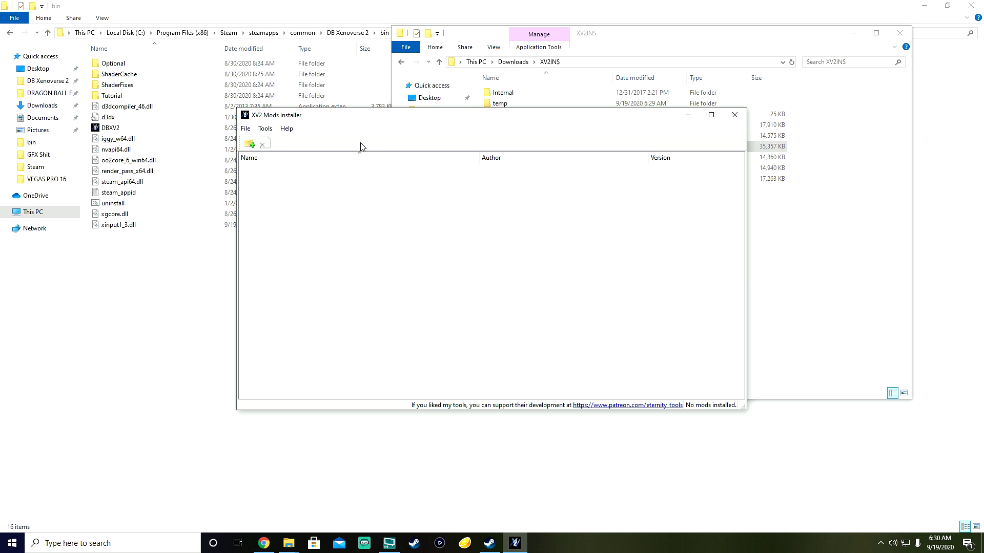
Switch to Steam and verify the integrity of the DRAGON BALL XENOVERSE 2 game files.
{"action": "left_click", "coordinate": [490, 543]}
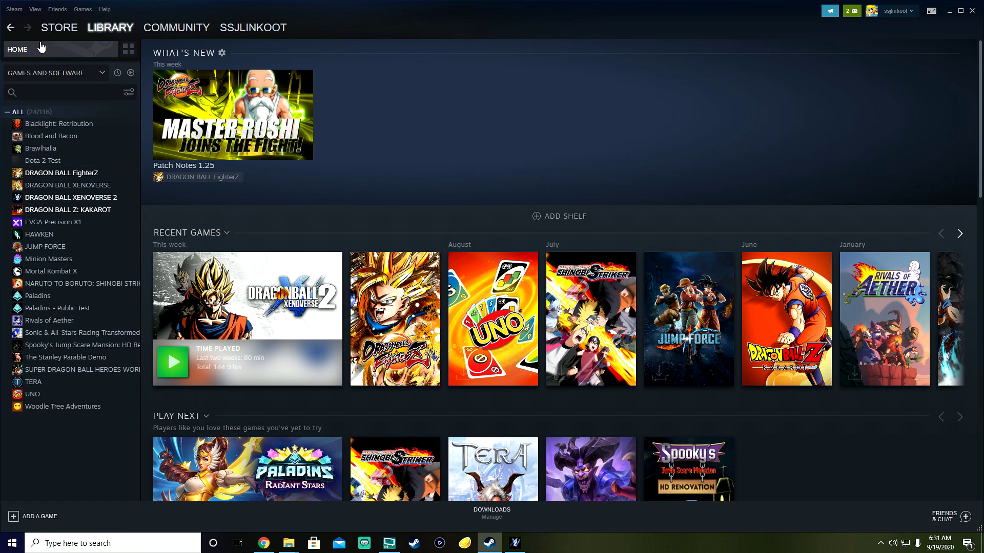
{"action": "left_click", "coordinate": [15, 10]}
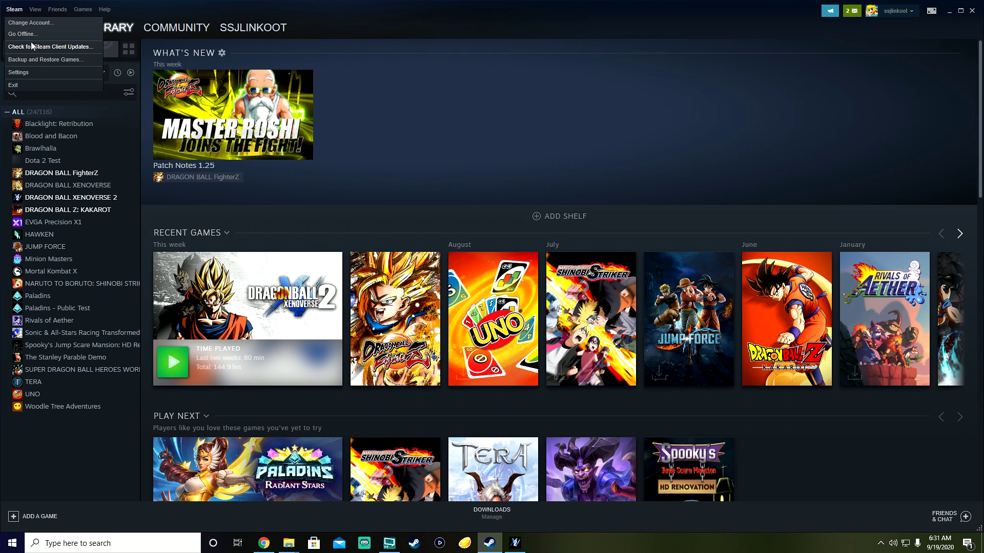
{"action": "right_click", "coordinate": [62, 198]}
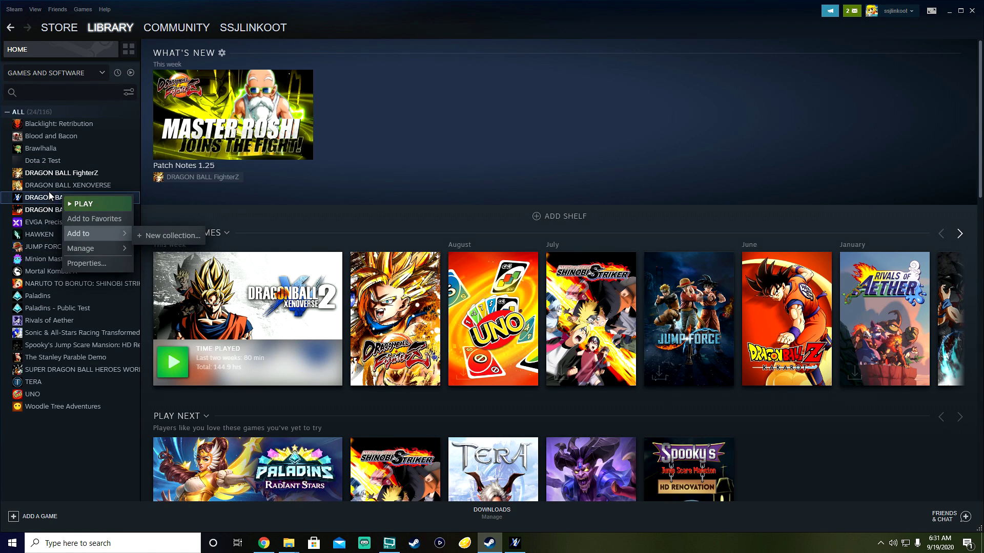
{"action": "left_click", "coordinate": [85, 263]}
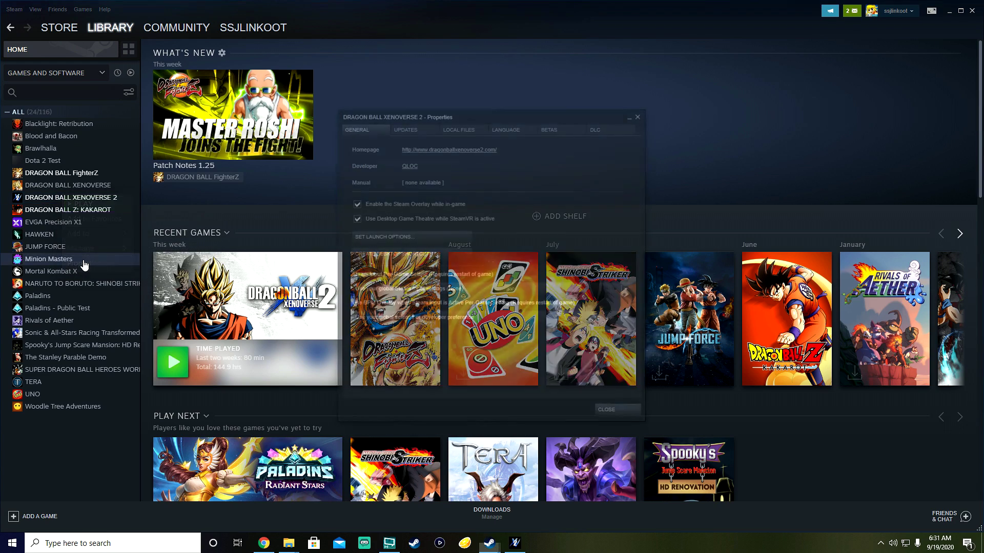
{"action": "left_click", "coordinate": [469, 128]}
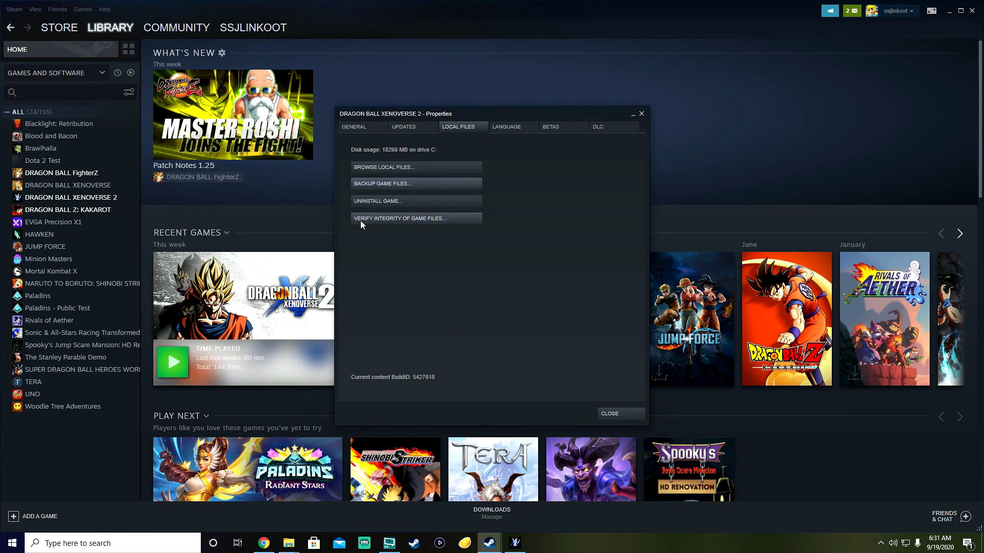
{"action": "left_click", "coordinate": [386, 221]}
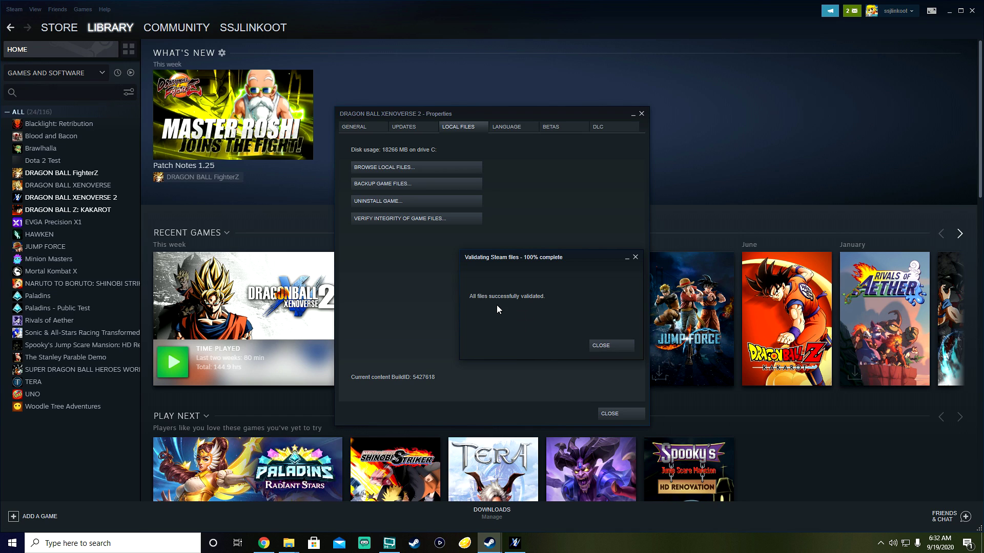
{"action": "left_click", "coordinate": [602, 341]}
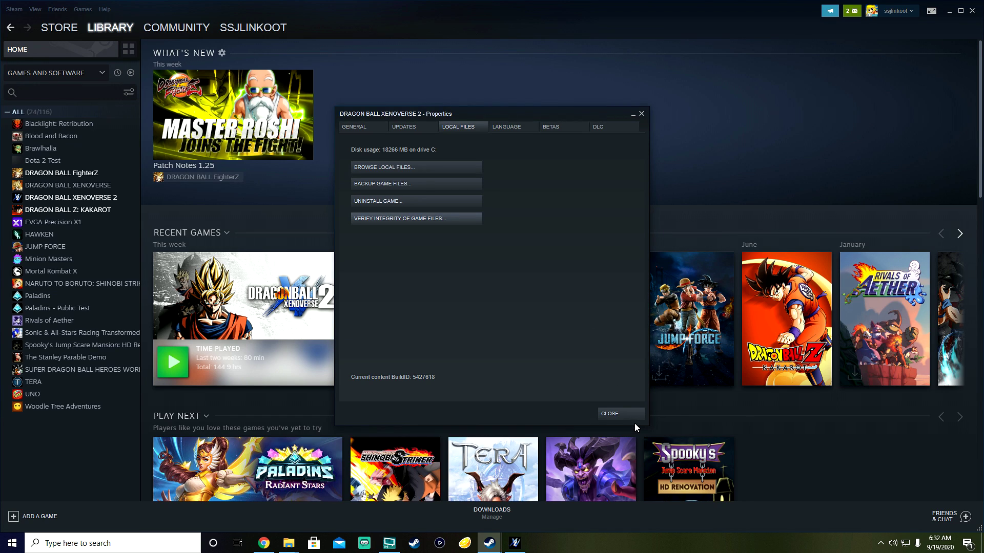
{"action": "left_click", "coordinate": [610, 414]}
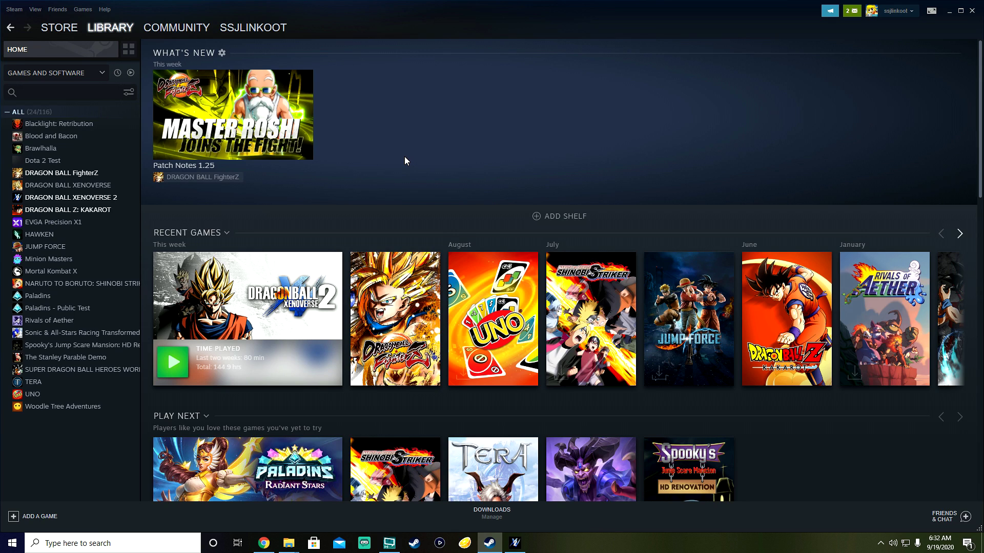
Restart Steam in offline mode and minimize its window.
{"action": "left_click", "coordinate": [14, 9]}
{"action": "left_click", "coordinate": [15, 34]}
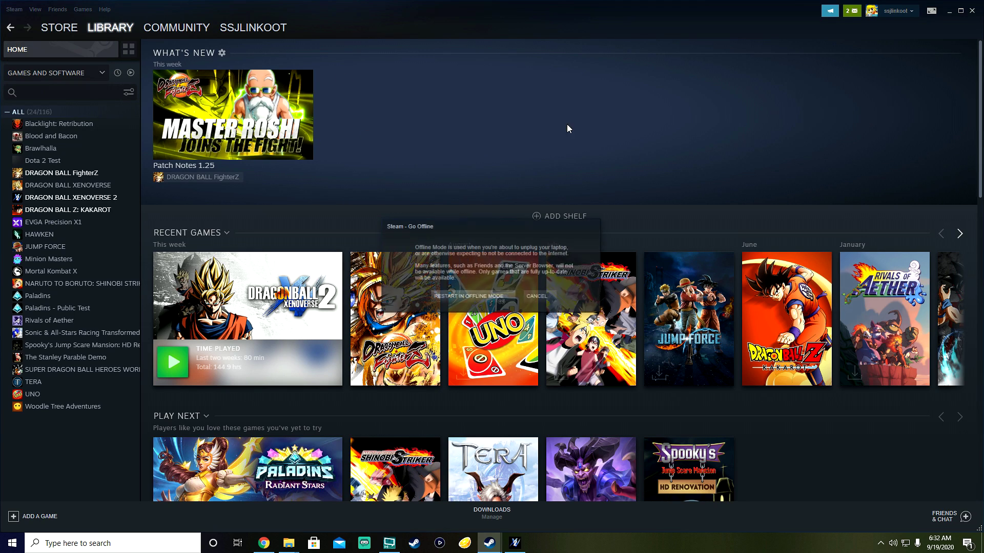
{"action": "left_click", "coordinate": [499, 295]}
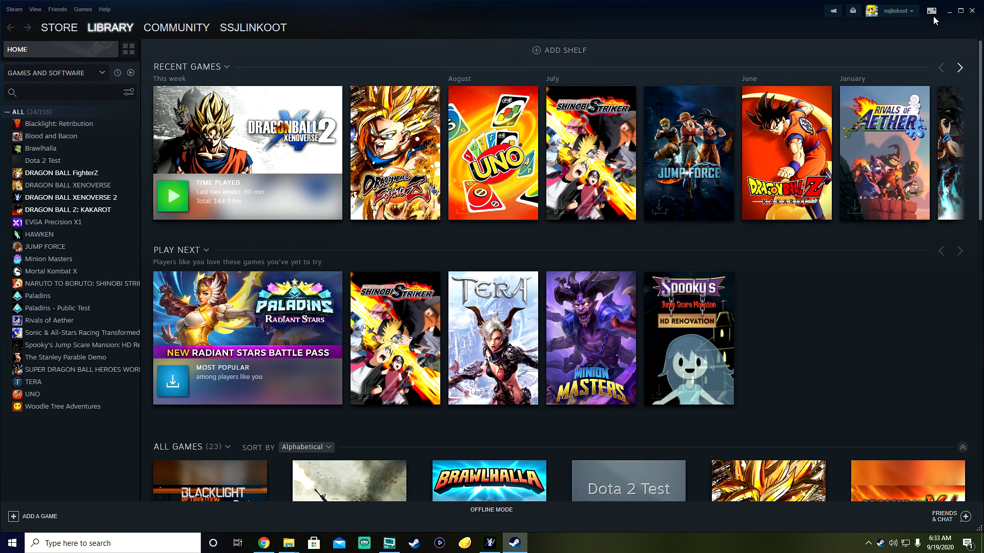
{"action": "left_click", "coordinate": [949, 11]}
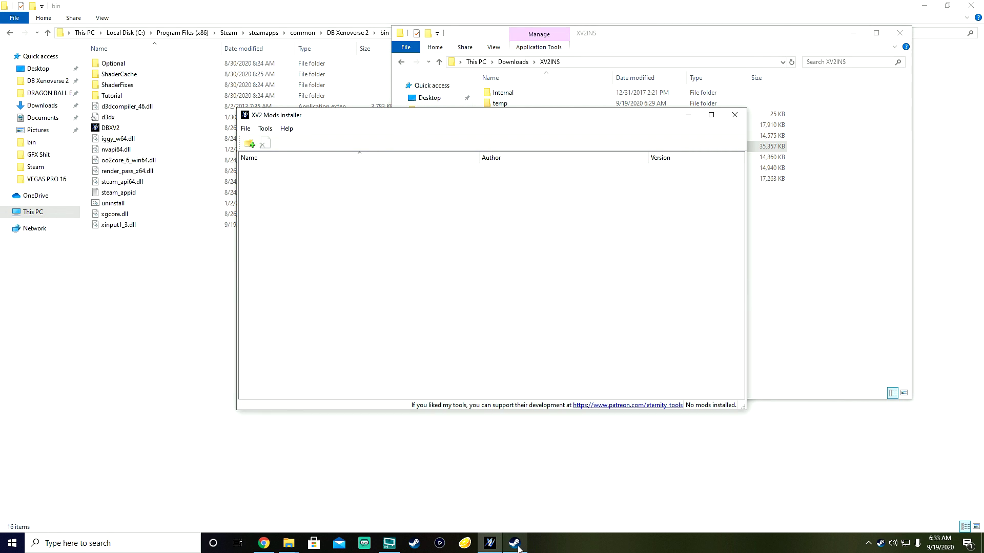
Run EasyAntiCheat_Setup from the EasyAntiCheat folder in DB Xenoverse 2 and install Easy Anti-Cheat for DRAGON BALL XENOVERSE 2.
{"action": "left_click", "coordinate": [230, 5]}
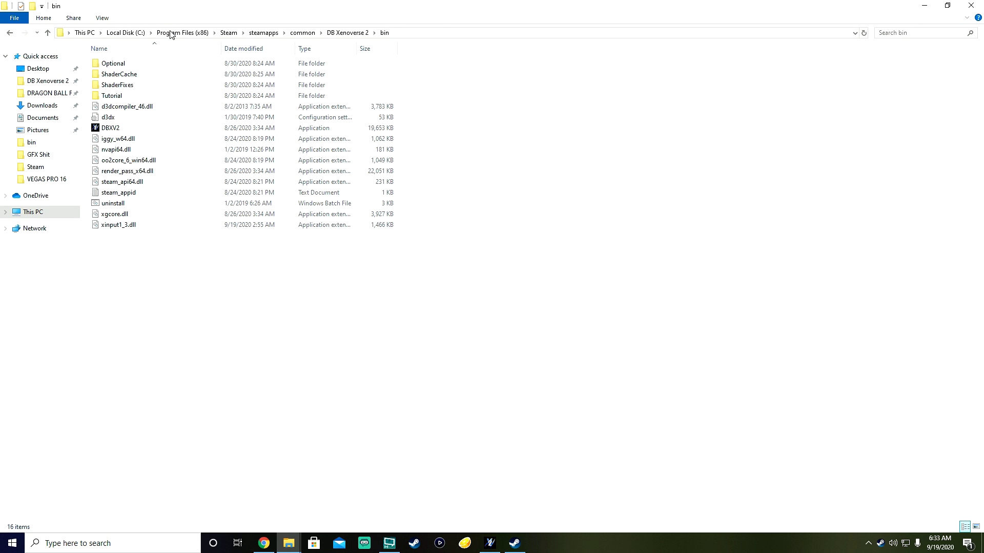
{"action": "left_click", "coordinate": [348, 33]}
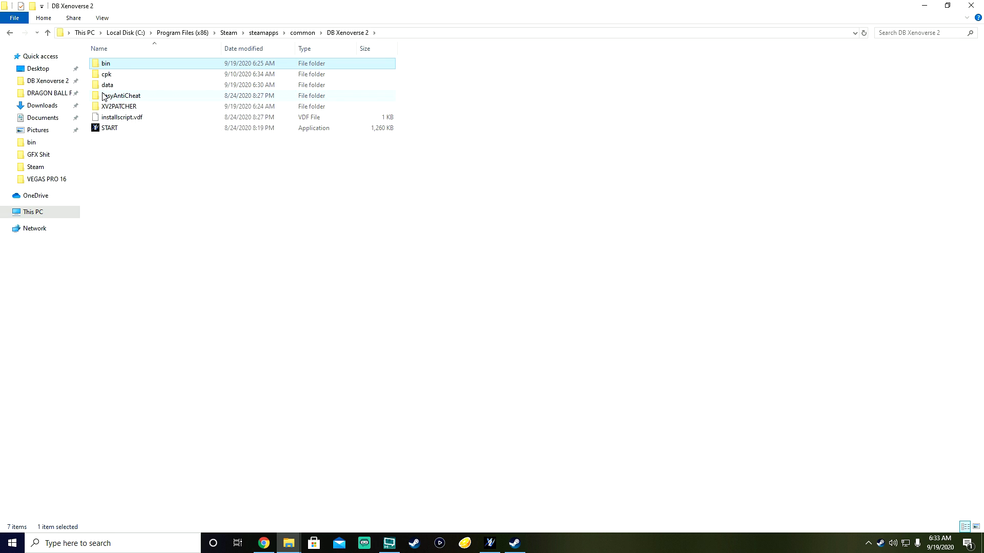
{"action": "double_click", "coordinate": [138, 98]}
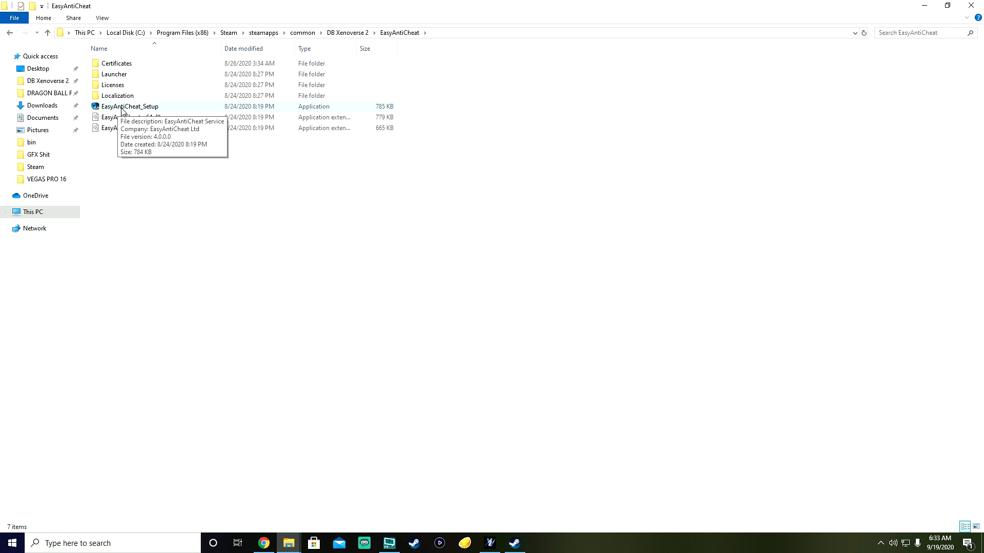
{"action": "double_click", "coordinate": [144, 110]}
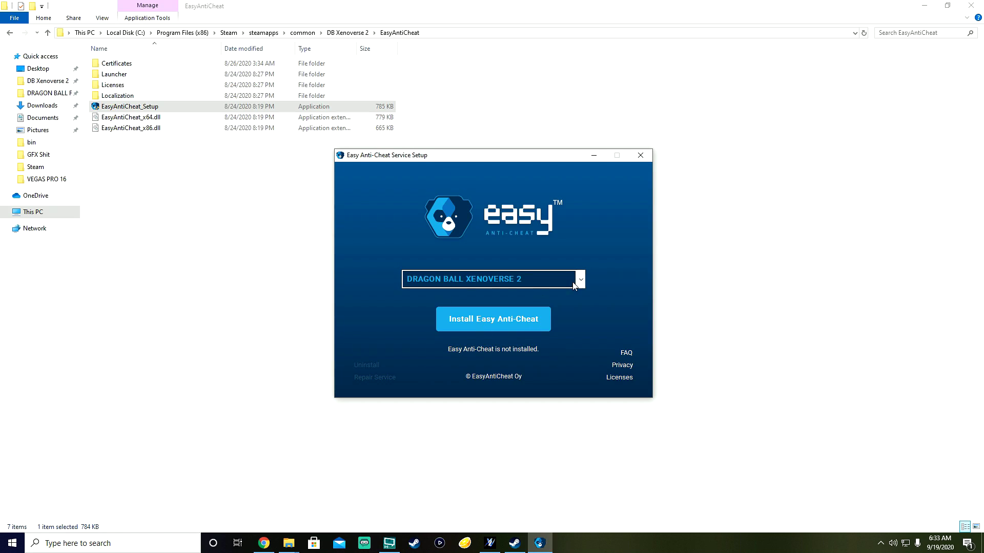
{"action": "left_click", "coordinate": [493, 322]}
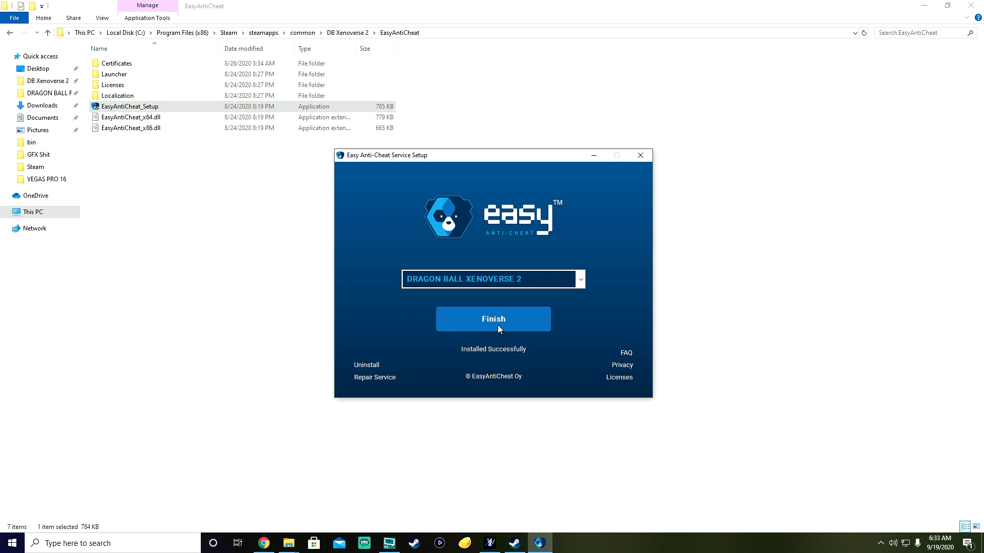
Finish the Easy Anti-Cheat installation, uninstall it for DRAGON BALL XENOVERSE 2 using EasyAntiCheat_Setup, and return to the DB Xenoverse 2 folder.
{"action": "left_click", "coordinate": [497, 324]}
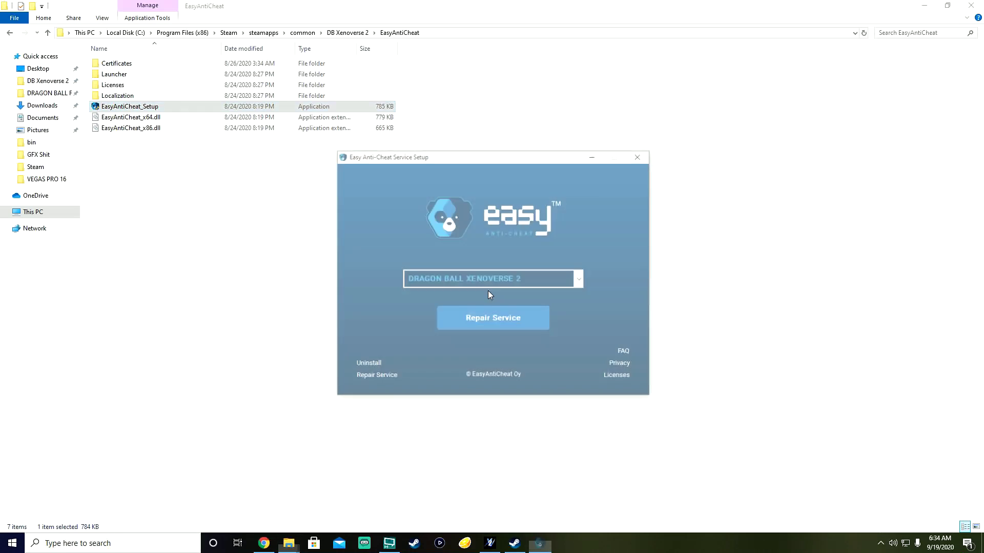
{"action": "left_click", "coordinate": [477, 286]}
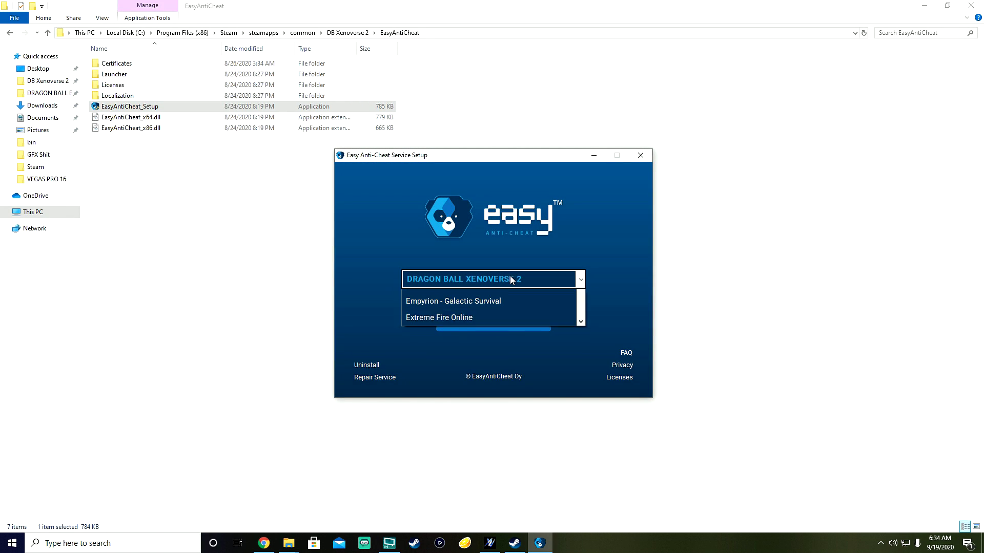
{"action": "left_click", "coordinate": [579, 246]}
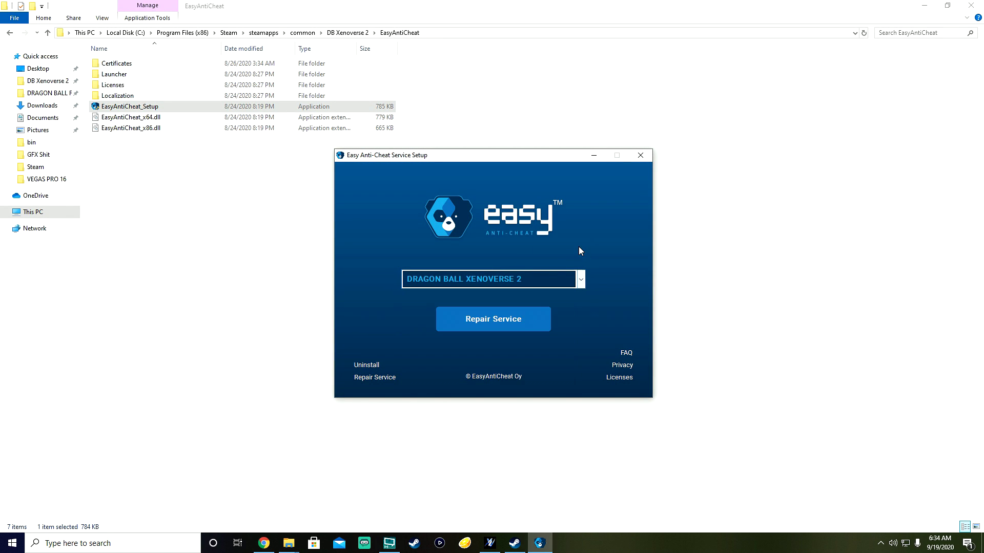
{"action": "left_click", "coordinate": [366, 366]}
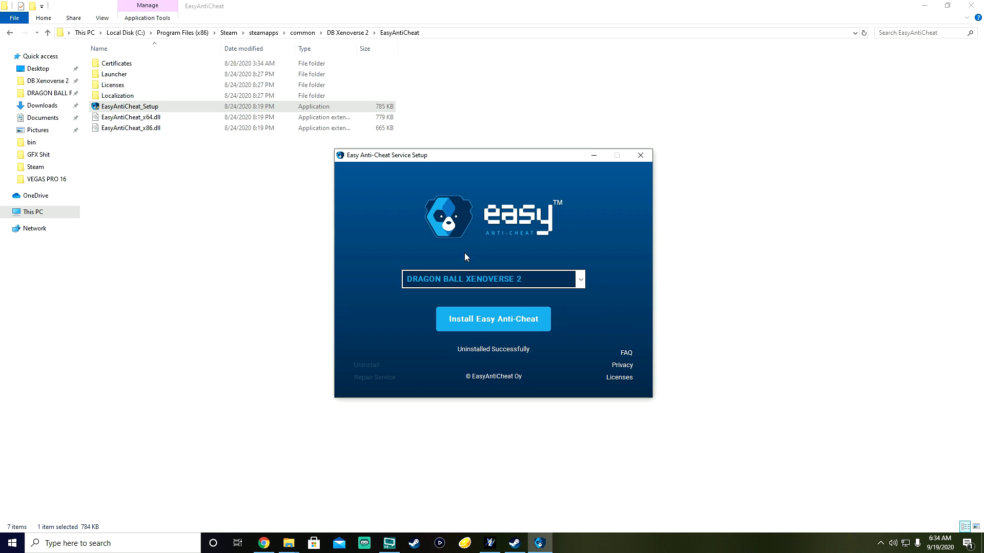
{"action": "left_click", "coordinate": [641, 155]}
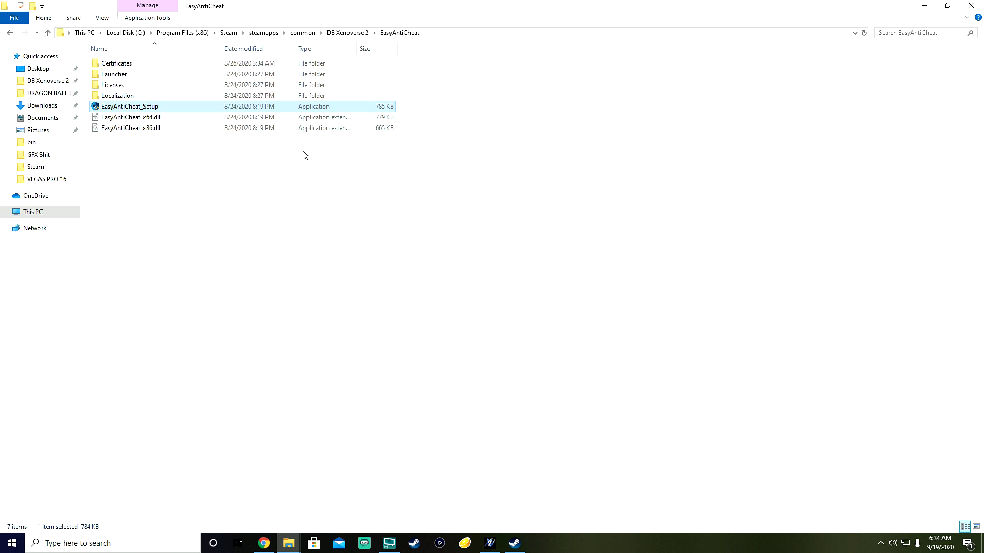
{"action": "left_click", "coordinate": [10, 33]}
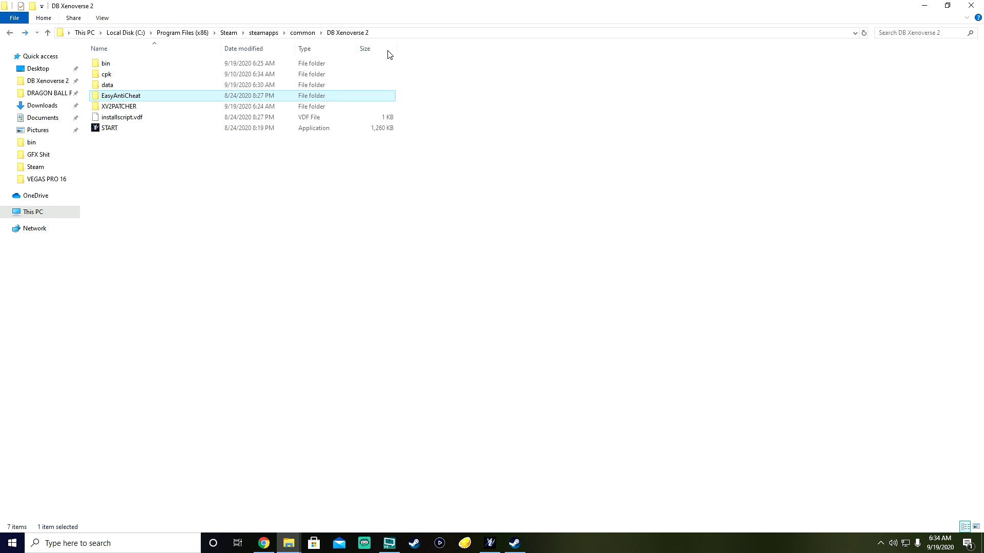
Switch to the XV2 Mods Installer and start installing a mod, bringing up the x2m file selection.
{"action": "left_click", "coordinate": [490, 544]}
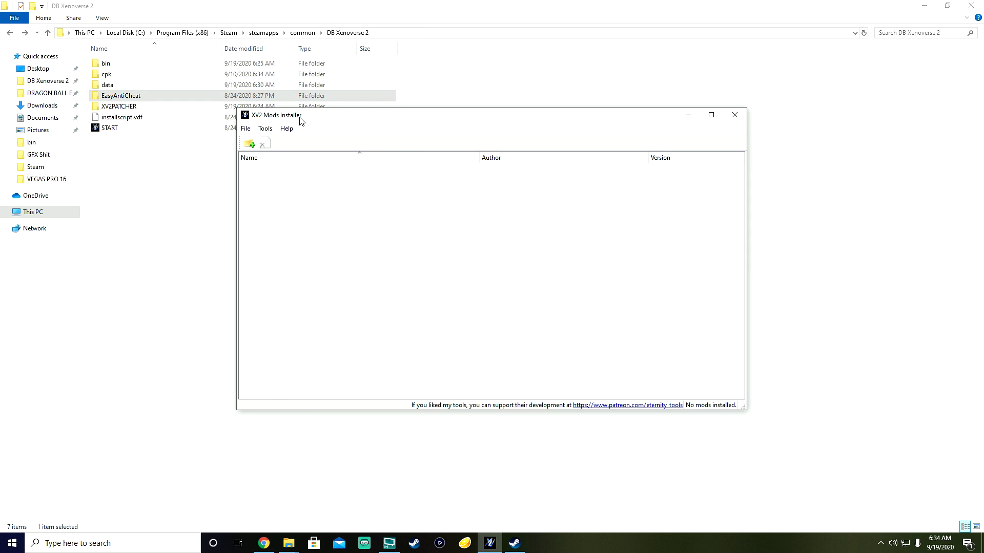
{"action": "left_click", "coordinate": [246, 128]}
{"action": "left_click", "coordinate": [258, 142]}
{"action": "left_click", "coordinate": [361, 149]}
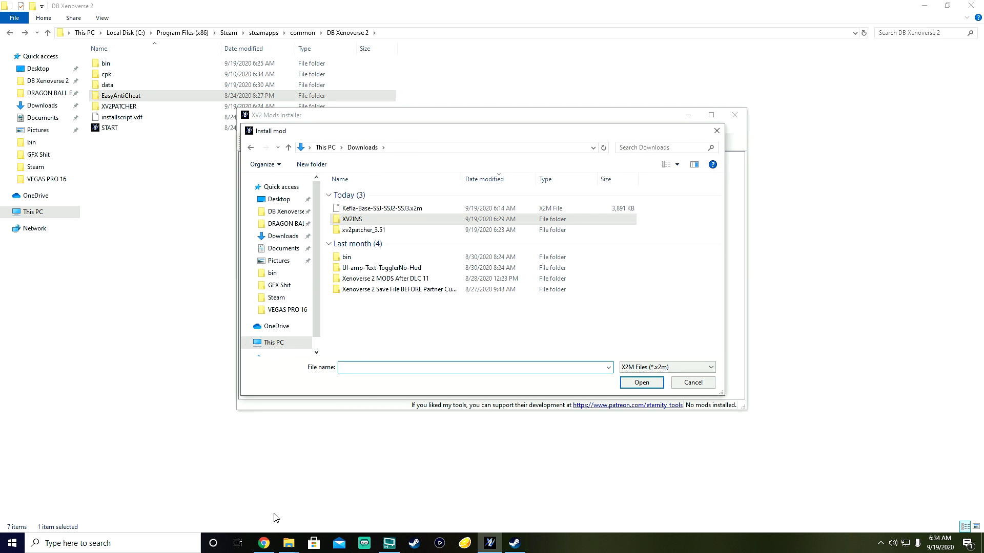
Switch to Chrome and examine the Kefla (Base – SSJ – SSJ2 – SSJ3) mod page on xenoversemods.com, including its account and mod download options.
{"action": "left_click", "coordinate": [263, 543]}
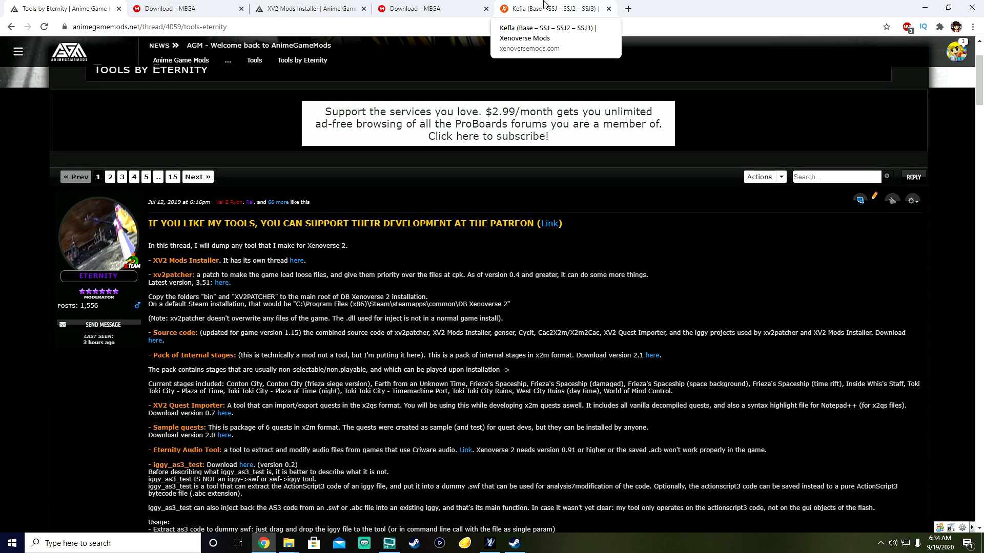
{"action": "left_click", "coordinate": [545, 4]}
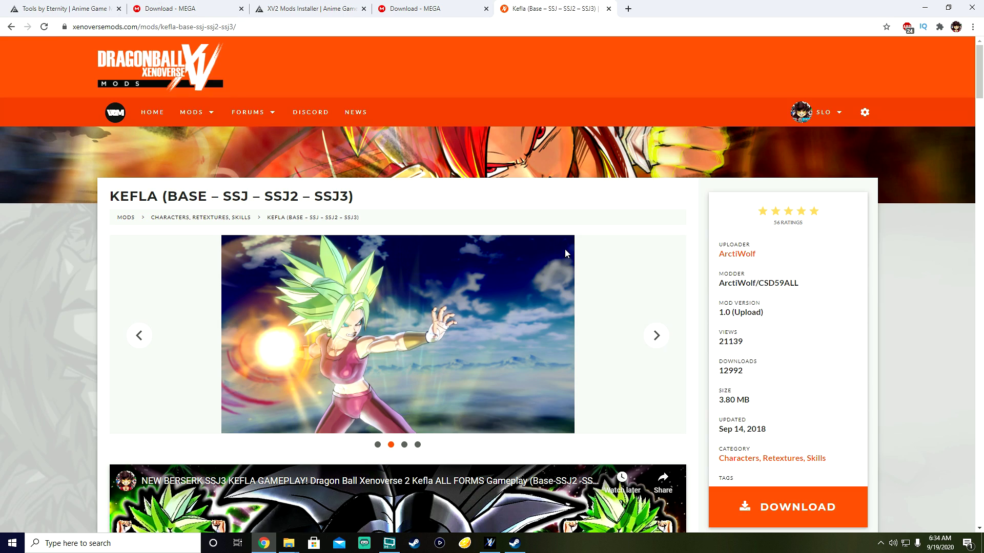
{"action": "scroll", "coordinate": [868, 314], "scroll_direction": "down", "scroll_amount": 3}
{"action": "scroll", "coordinate": [868, 314], "scroll_direction": "up", "scroll_amount": 3}
{"action": "scroll", "coordinate": [757, 330], "scroll_direction": "down", "scroll_amount": 6}
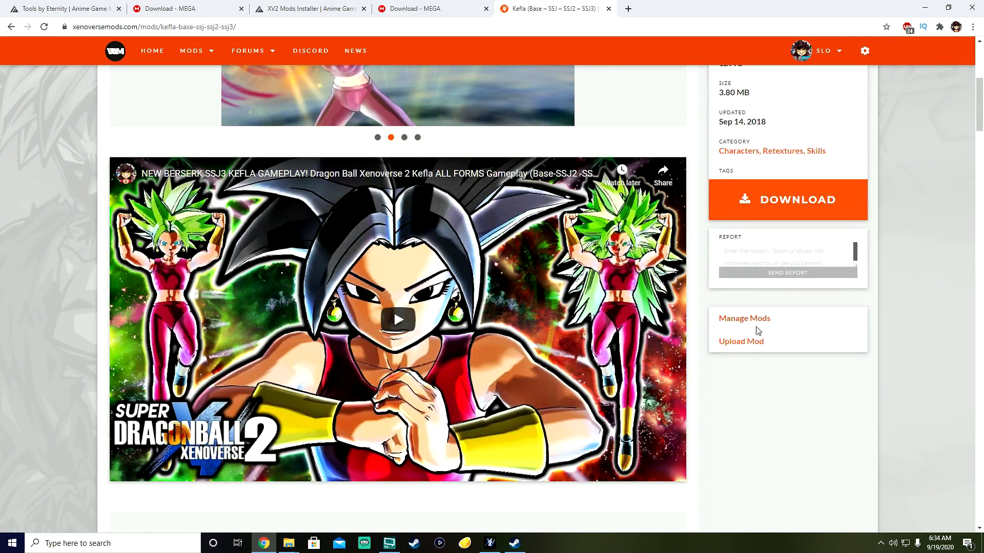
{"action": "scroll", "coordinate": [757, 331], "scroll_direction": "up", "scroll_amount": 6}
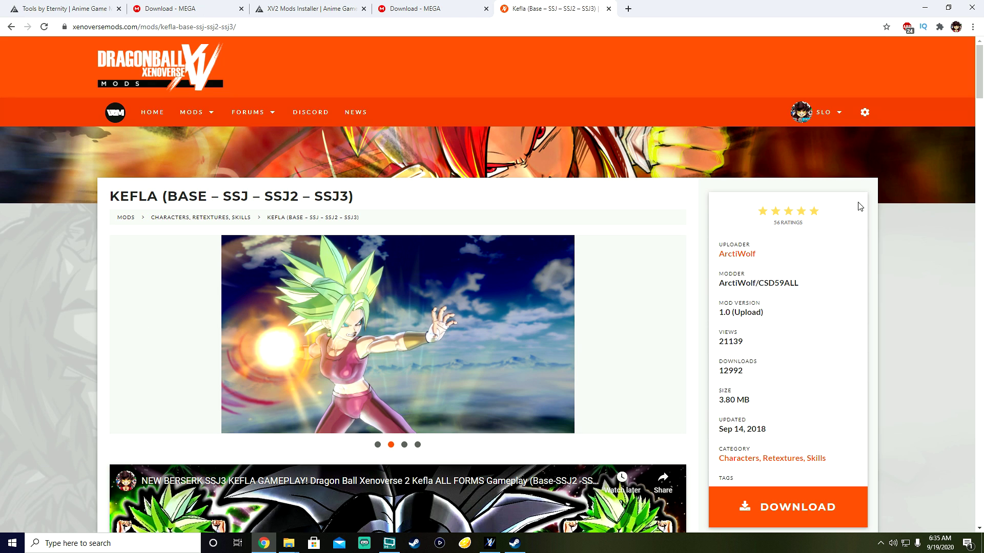
{"action": "left_click", "coordinate": [812, 114]}
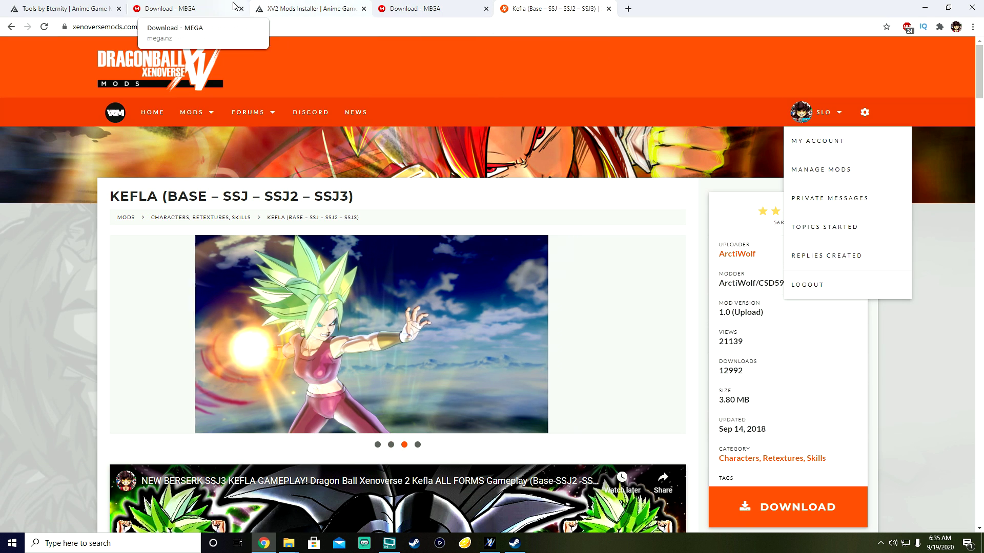
{"action": "left_click", "coordinate": [790, 105]}
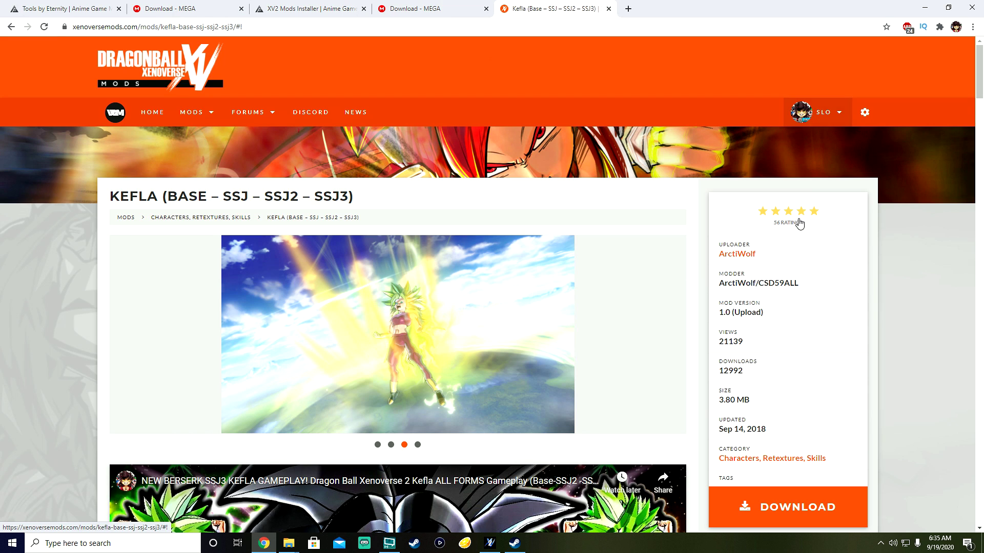
{"action": "scroll", "coordinate": [801, 228], "scroll_direction": "down", "scroll_amount": 4}
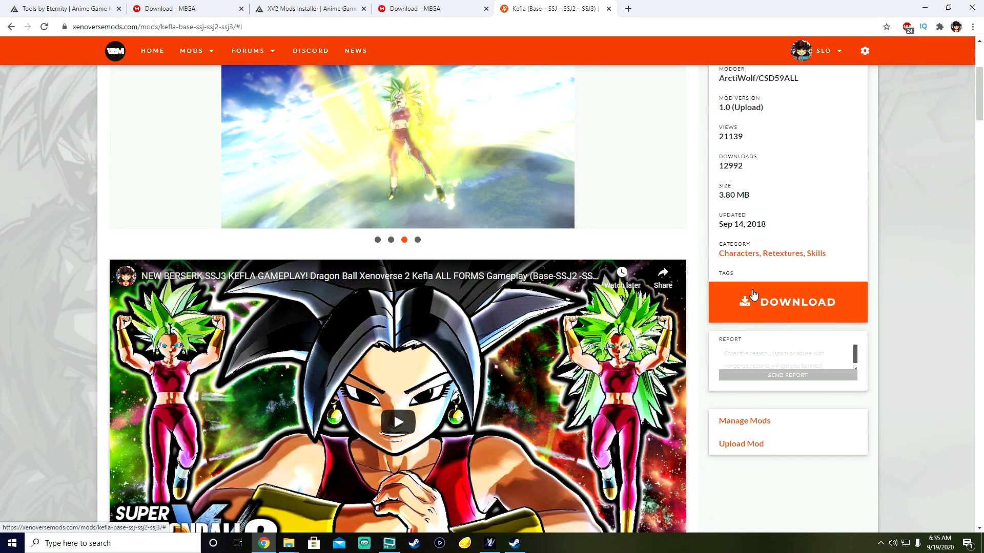
{"action": "scroll", "coordinate": [753, 308], "scroll_direction": "up", "scroll_amount": 4}
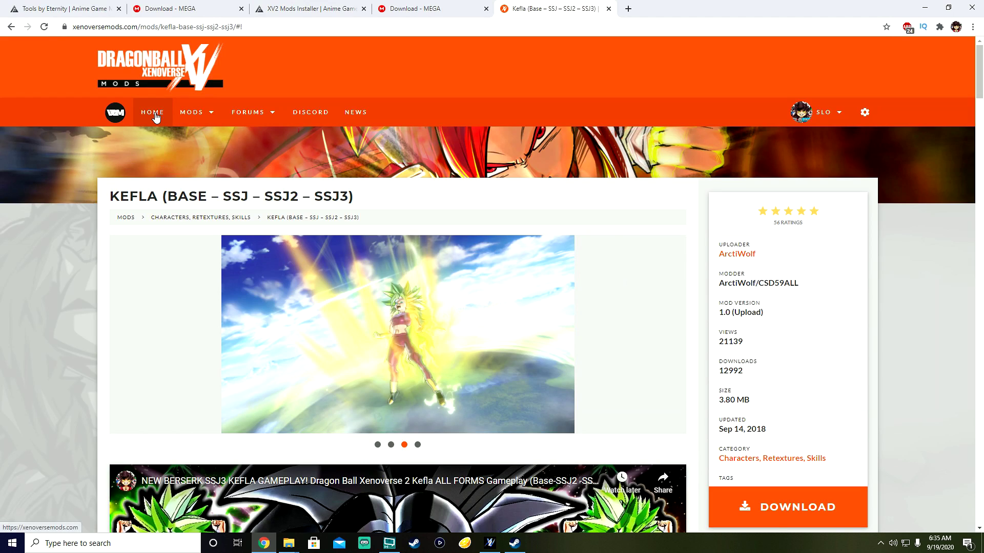
{"action": "mouse_move", "coordinate": [193, 114]}
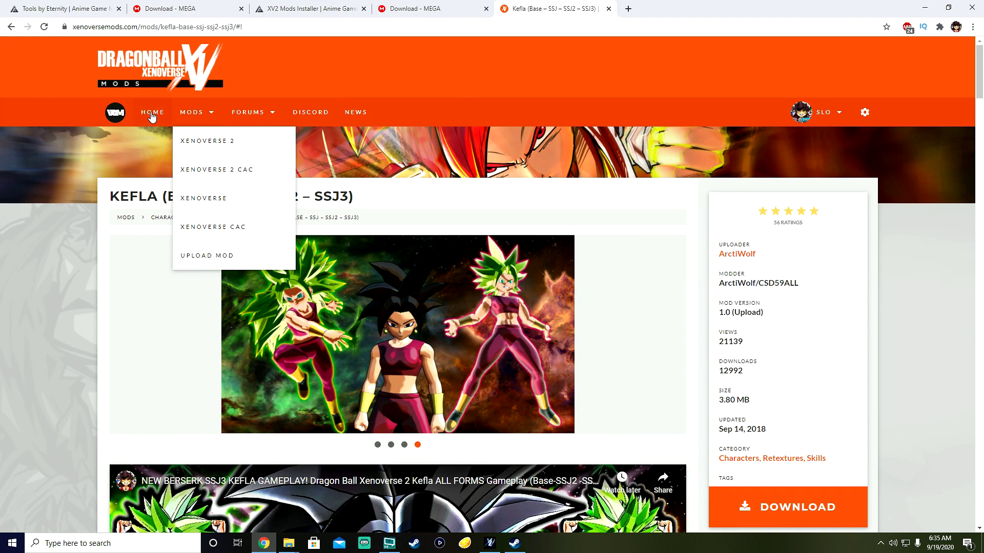
{"action": "scroll", "coordinate": [874, 216], "scroll_direction": "down", "scroll_amount": 1}
{"action": "scroll", "coordinate": [874, 215], "scroll_direction": "down", "scroll_amount": 13}
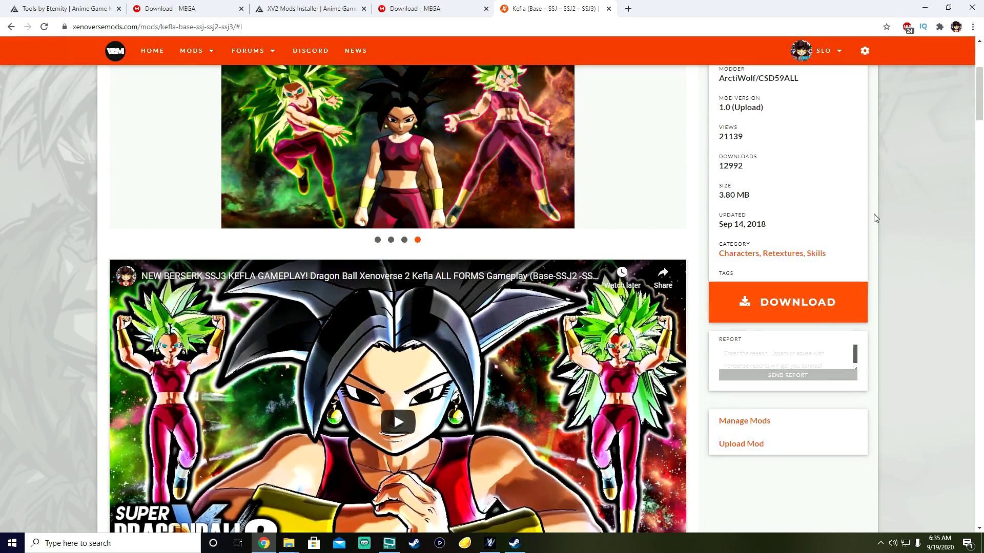
{"action": "scroll", "coordinate": [877, 218], "scroll_direction": "up", "scroll_amount": 10}
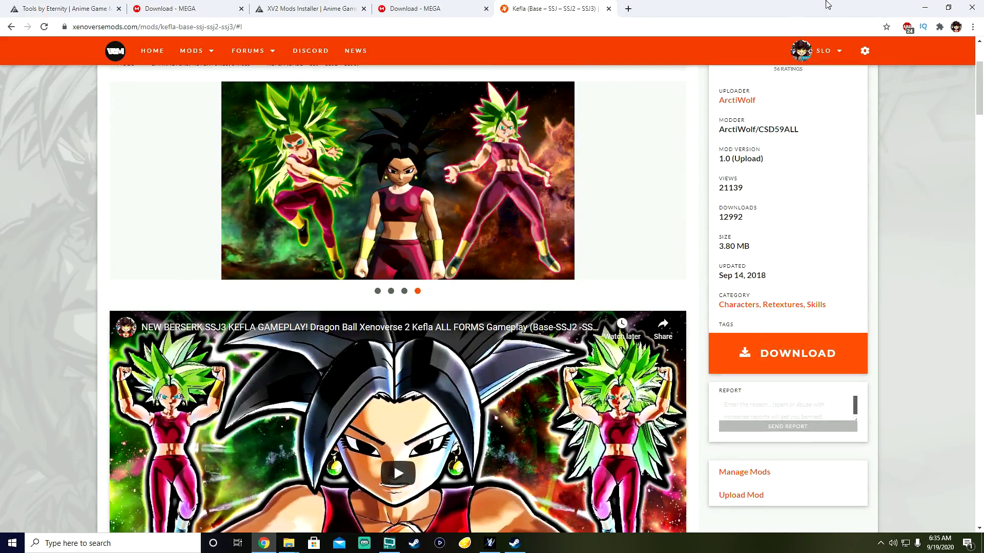
{"action": "left_click", "coordinate": [924, 7]}
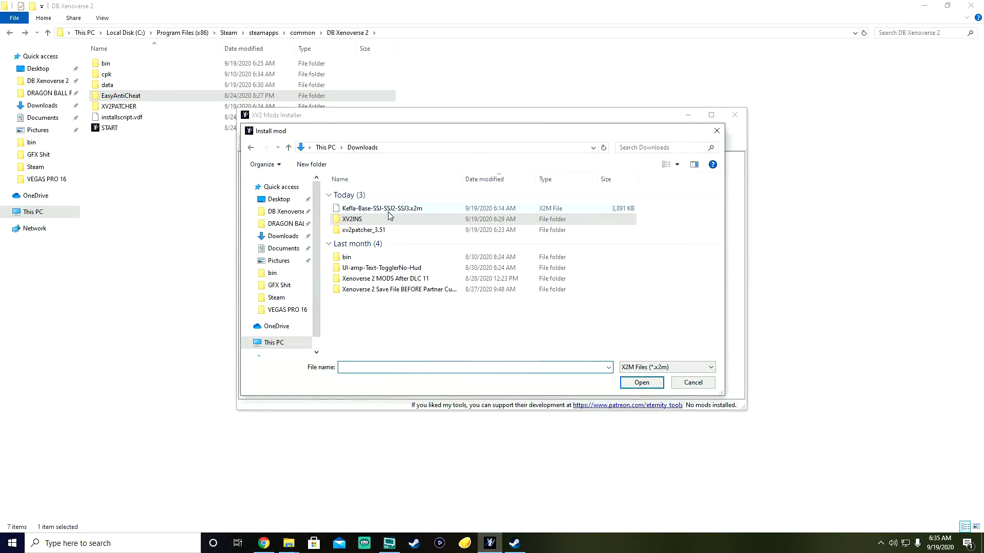
Install the mod file Kefla-Base-SSJ-SSJ2-SSJ3.x2m from Downloads in the XV2 Mods Installer.
{"action": "left_click", "coordinate": [362, 208]}
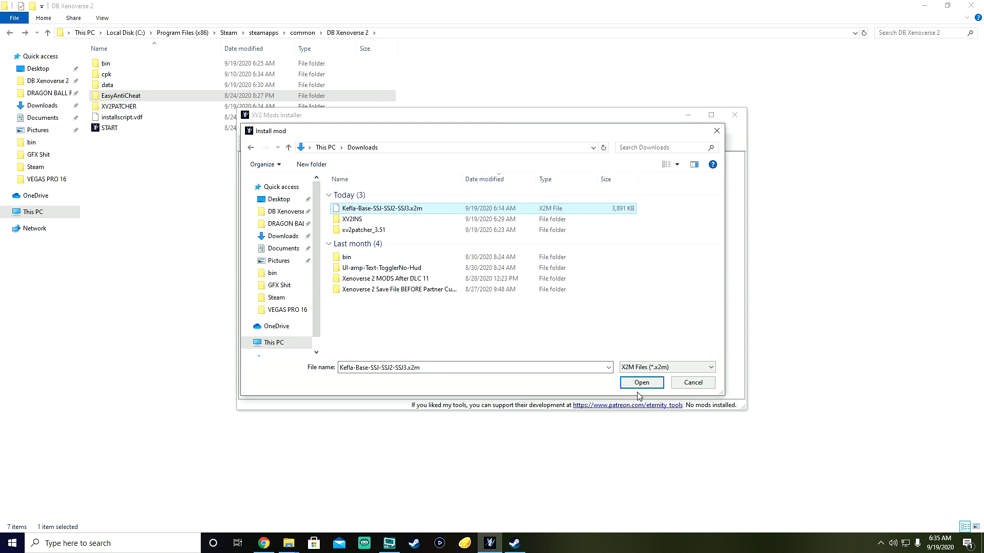
{"action": "double_click", "coordinate": [385, 214]}
{"action": "left_click", "coordinate": [457, 310]}
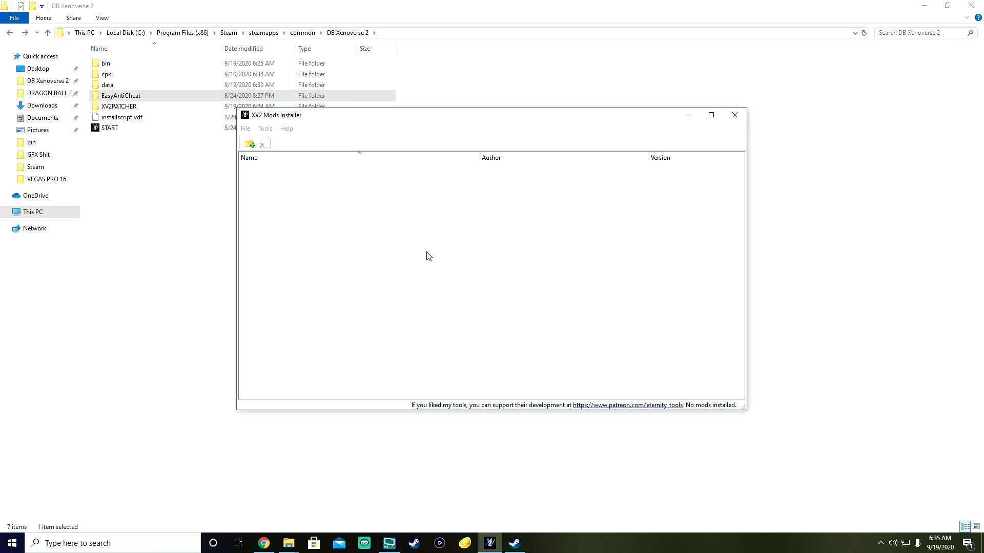
{"action": "left_click", "coordinate": [510, 281]}
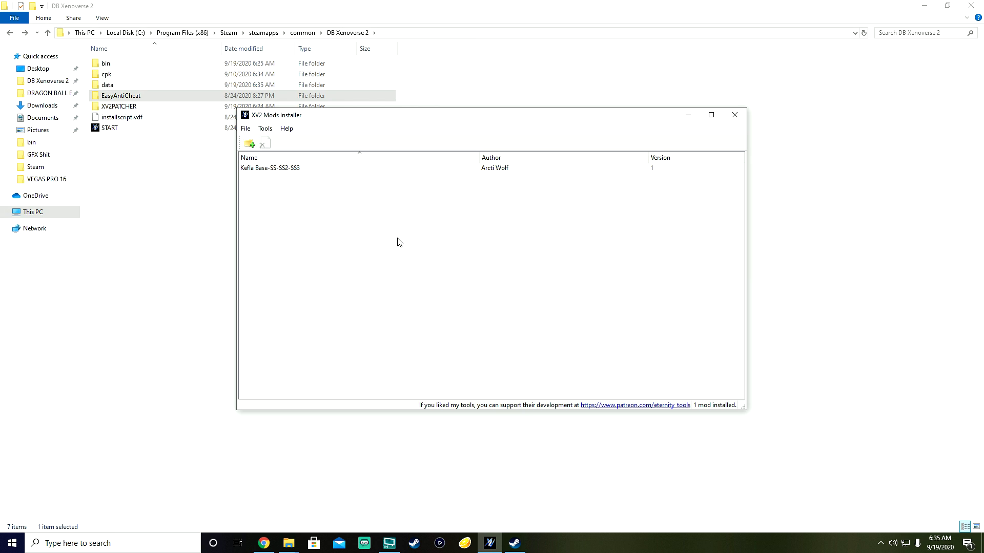
Pin the DBXV2 application from the DB Xenoverse 2 bin folder to the taskbar, keeping the XV2 Mods Installer minimized.
{"action": "left_click", "coordinate": [683, 116]}
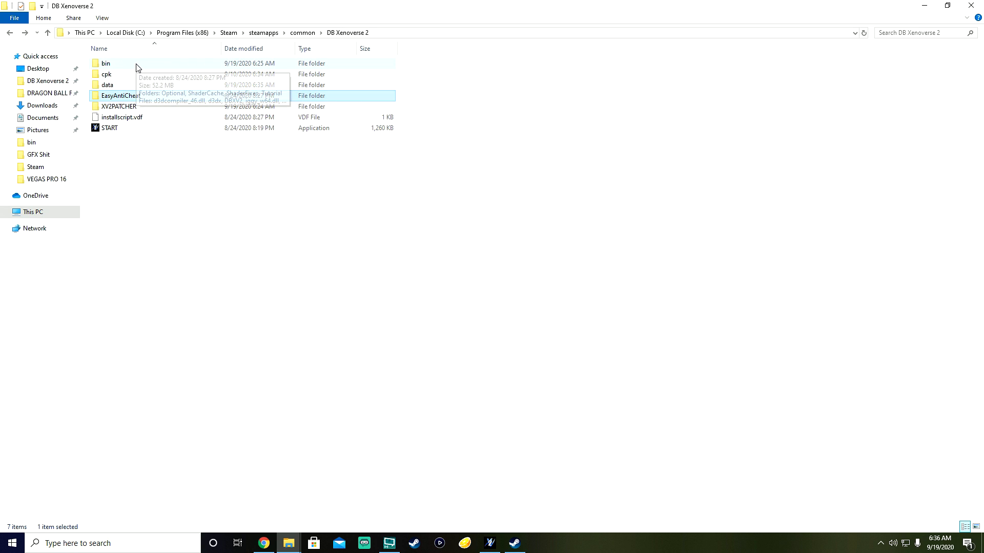
{"action": "double_click", "coordinate": [107, 67]}
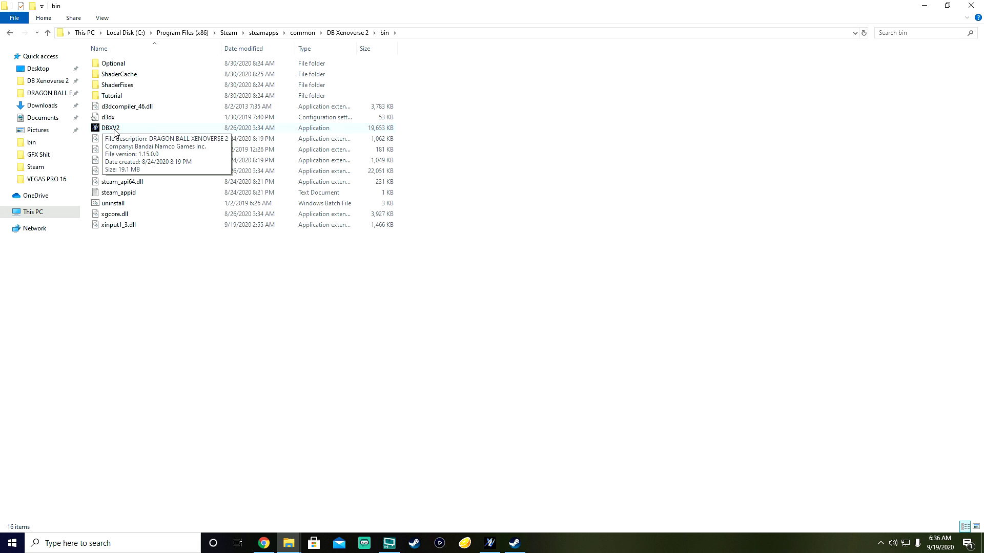
{"action": "right_click", "coordinate": [114, 131]}
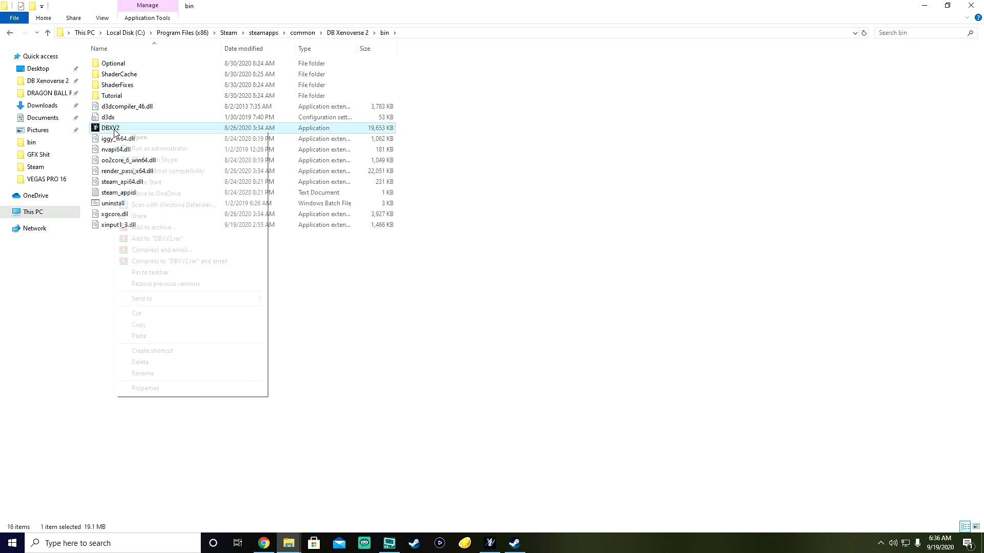
{"action": "left_click_drag", "start_coordinate": [104, 127], "coordinate": [540, 551]}
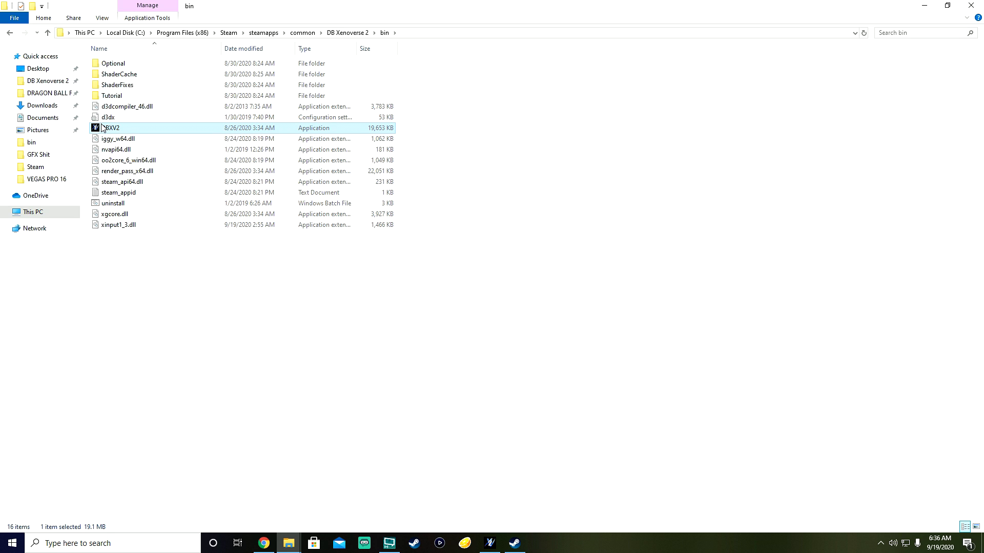
{"action": "left_click_drag", "start_coordinate": [109, 127], "coordinate": [539, 551]}
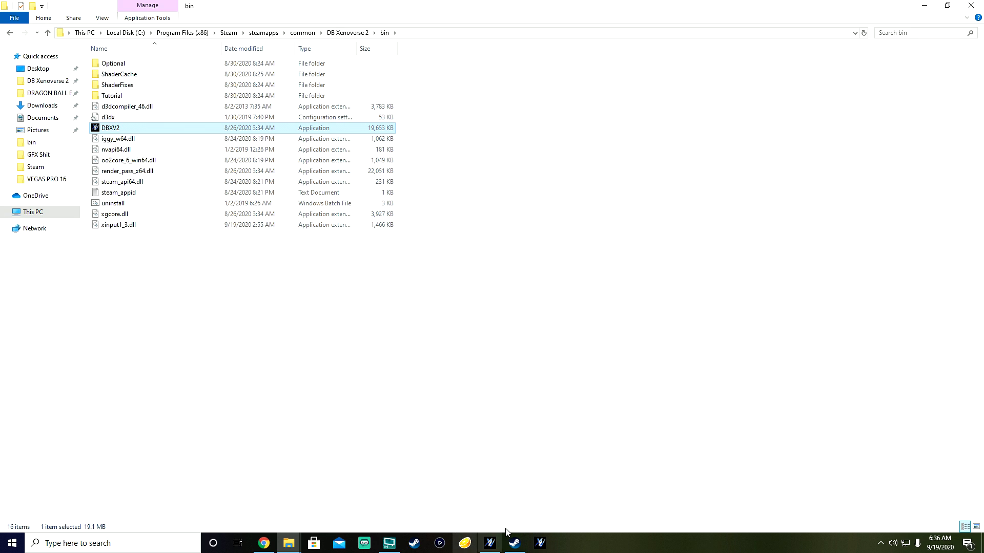
{"action": "left_click", "coordinate": [490, 544]}
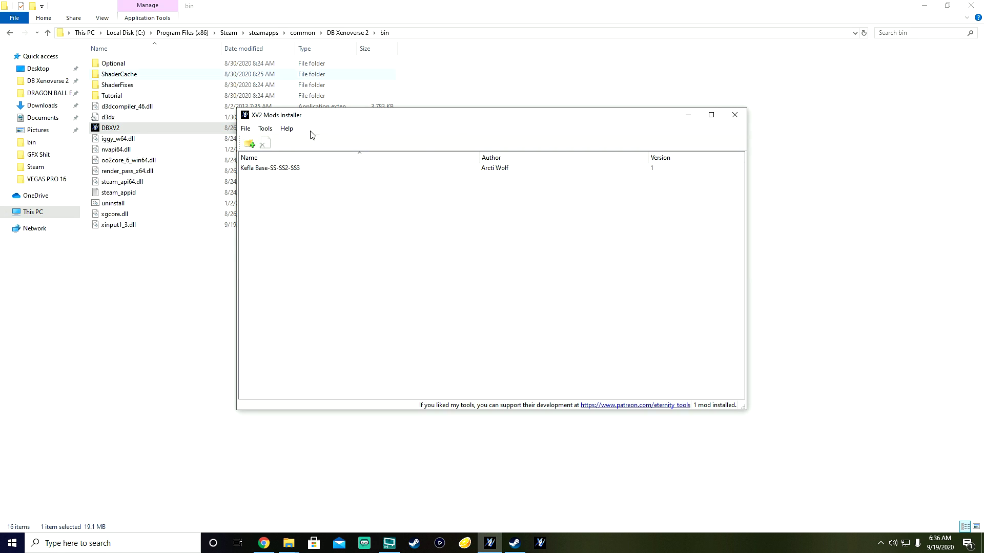
{"action": "left_click", "coordinate": [689, 114]}
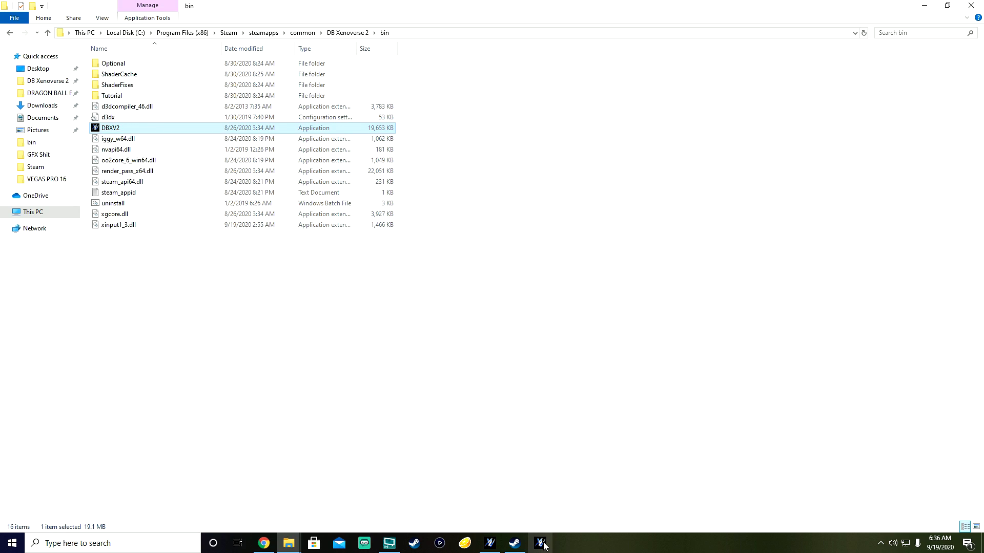
Switch to Steam, try to launch DRAGON BALL XENOVERSE 2 in offline mode, and dismiss the error dialogs.
{"action": "left_click", "coordinate": [515, 543]}
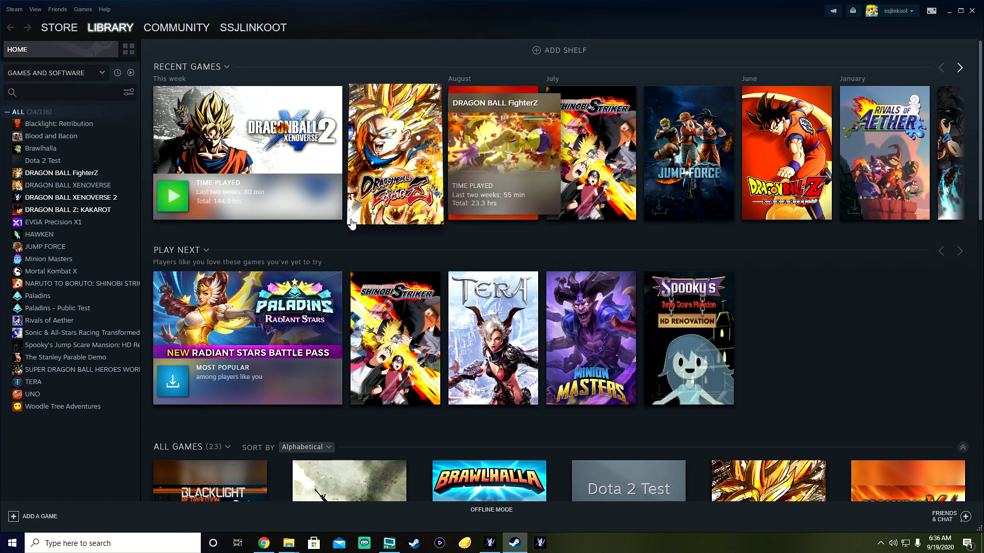
{"action": "left_click", "coordinate": [179, 200]}
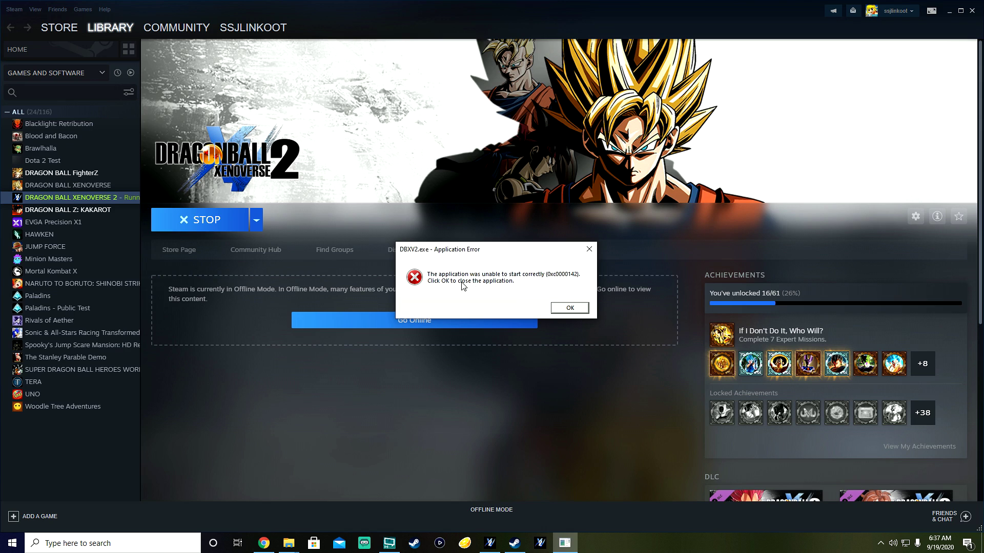
{"action": "left_click", "coordinate": [576, 307]}
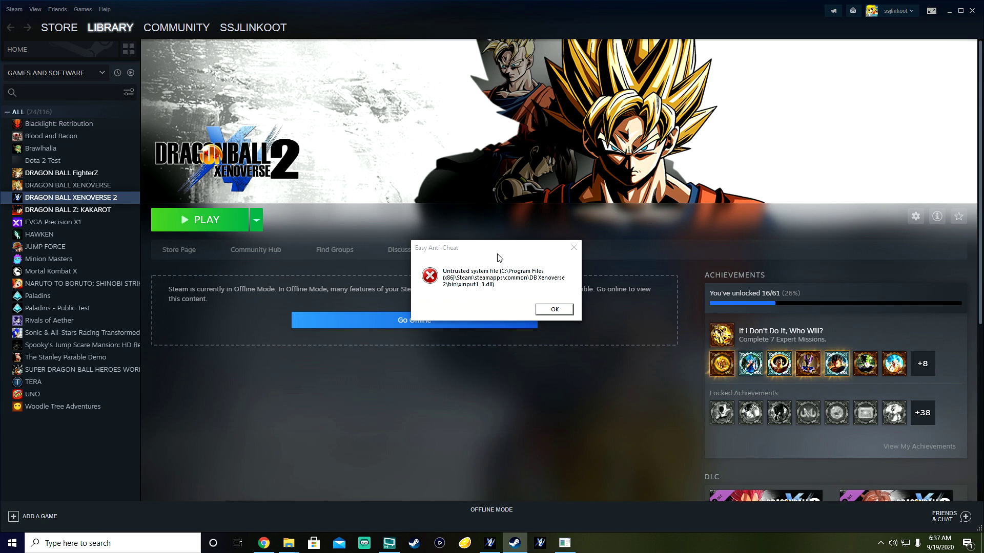
{"action": "left_click", "coordinate": [552, 310]}
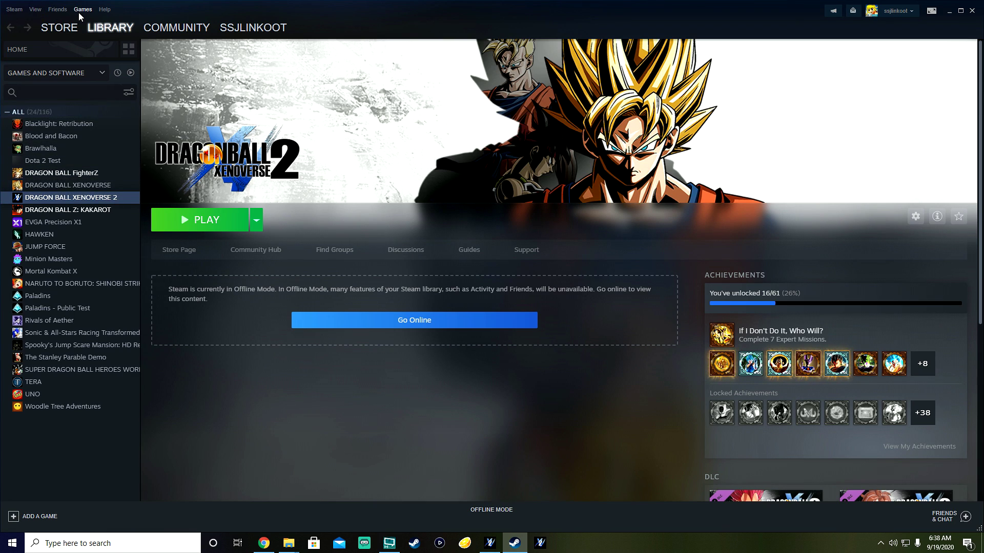
{"action": "left_click", "coordinate": [18, 11]}
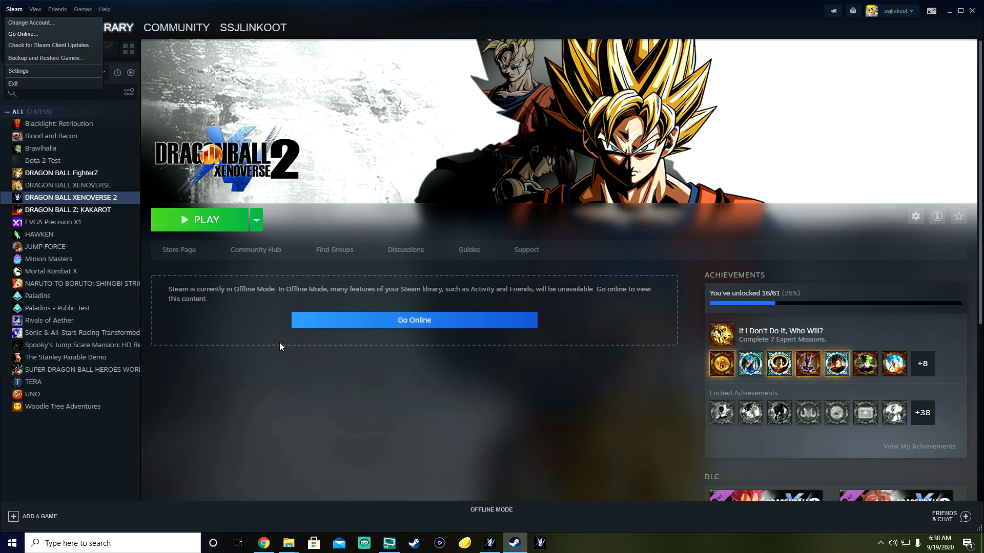
Close the open Steam menu, switch to the DB Xenoverse 2 bin folder in File Explorer, and launch the DBXV2 application.
{"action": "left_click", "coordinate": [290, 457]}
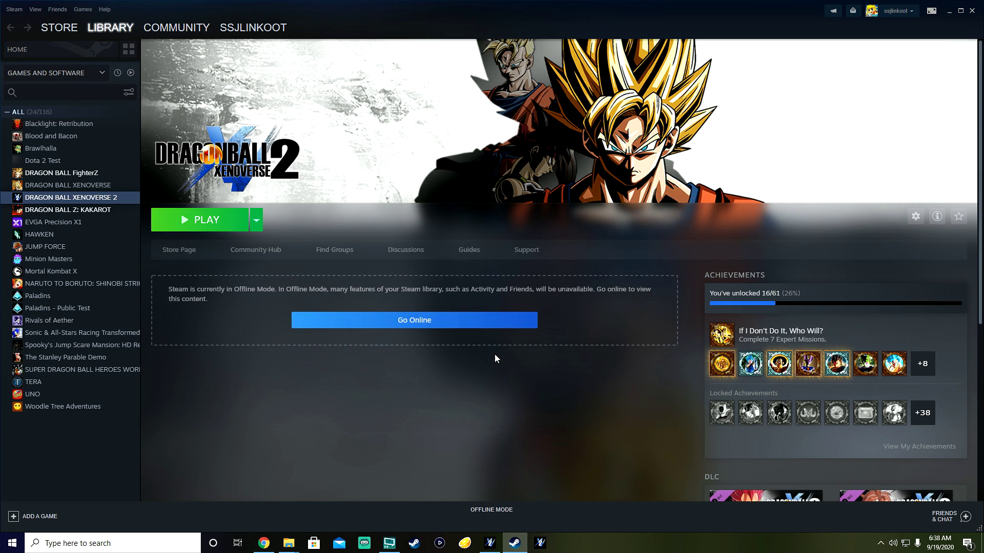
{"action": "mouse_move", "coordinate": [289, 543]}
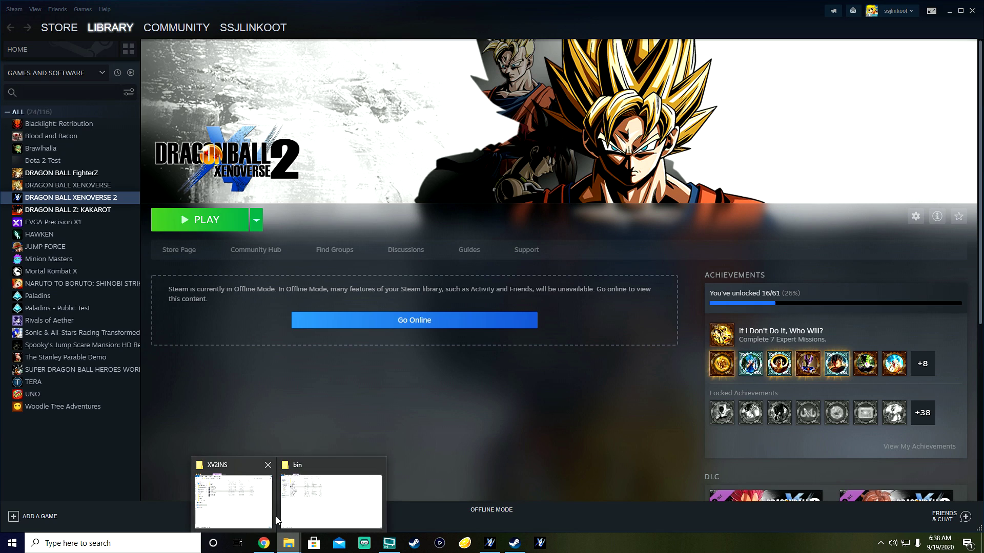
{"action": "left_click", "coordinate": [356, 503]}
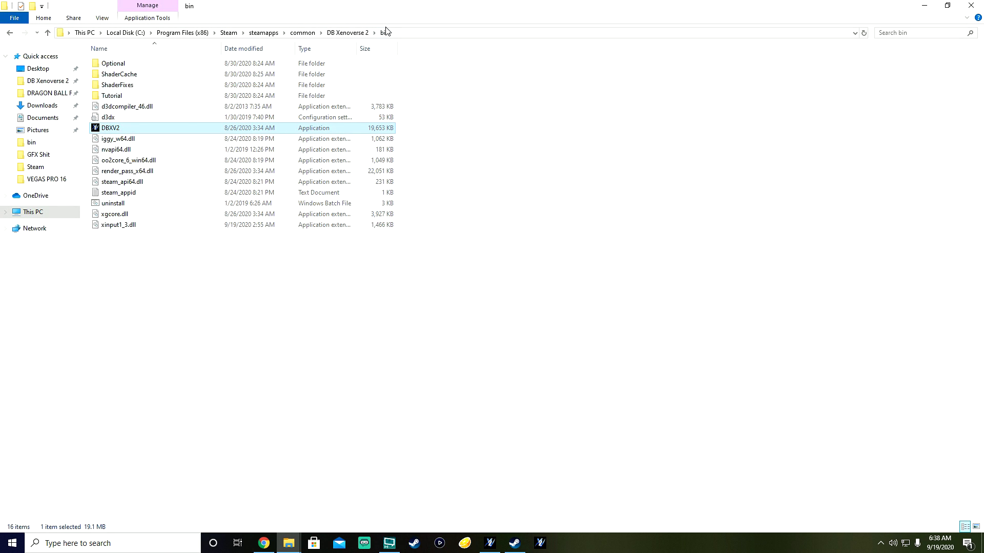
{"action": "double_click", "coordinate": [113, 129]}
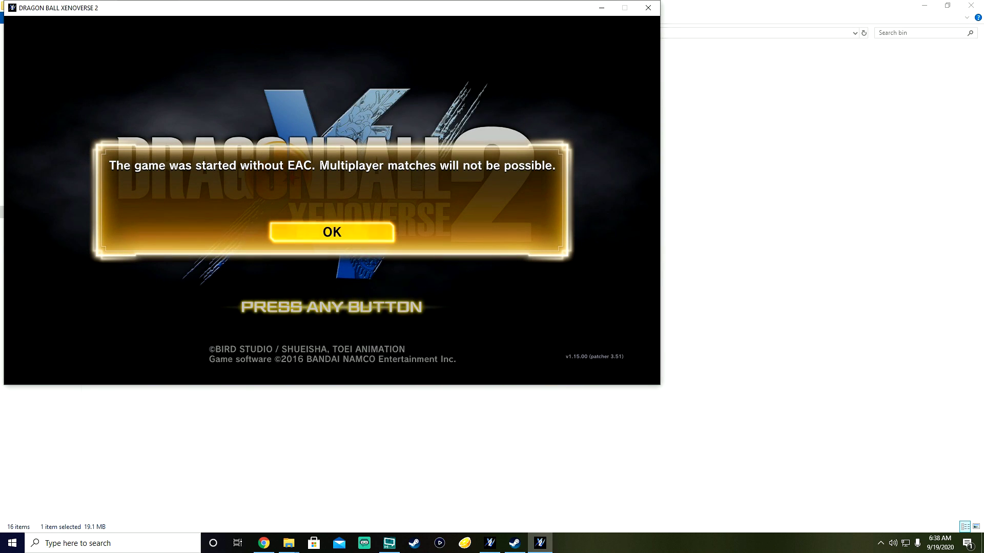
Dismiss the EAC multiplayer notice and continue past the title screen to load the saved character into the hub city.
{"action": "key", "text": "Return"}
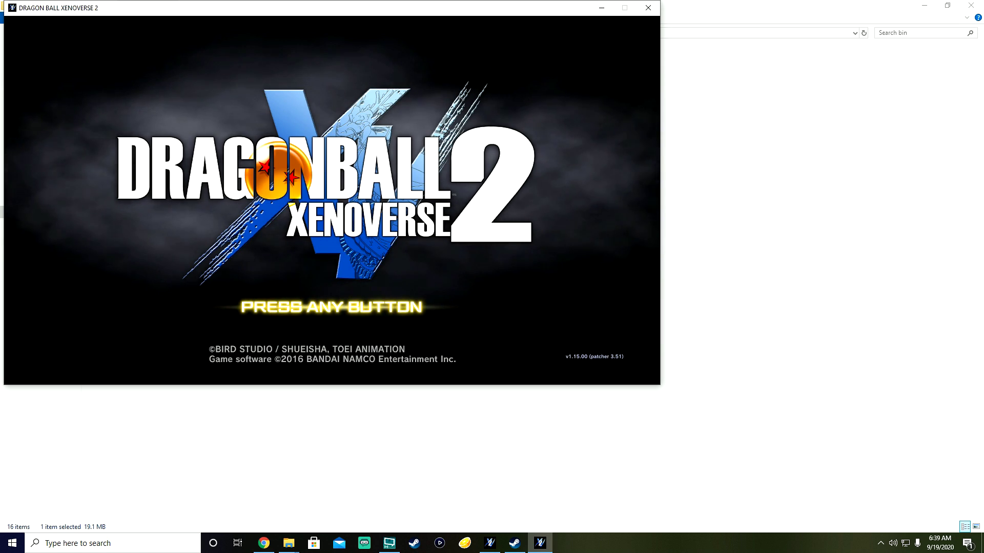
{"action": "key", "text": "Return"}
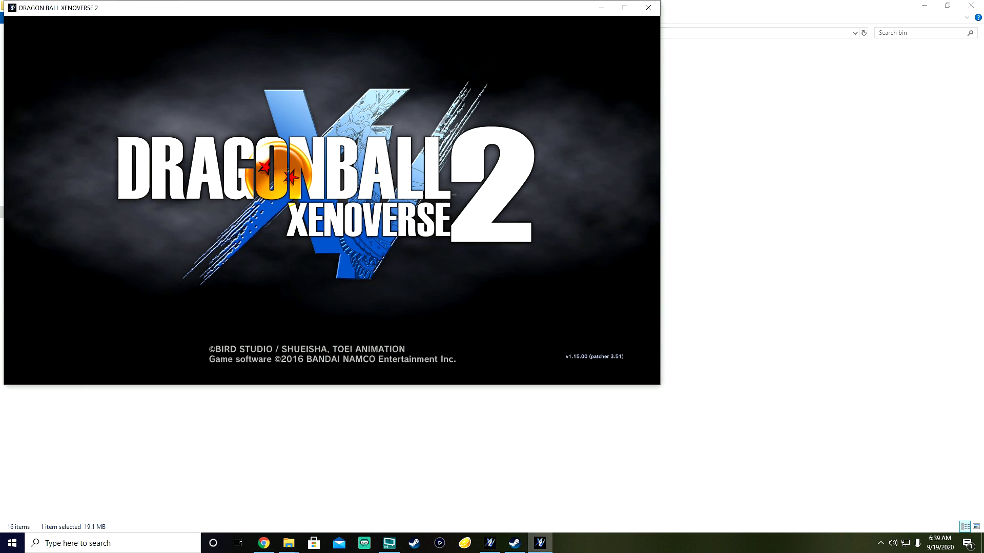
{"action": "key", "text": "Return"}
{"action": "key", "text": "Return"}
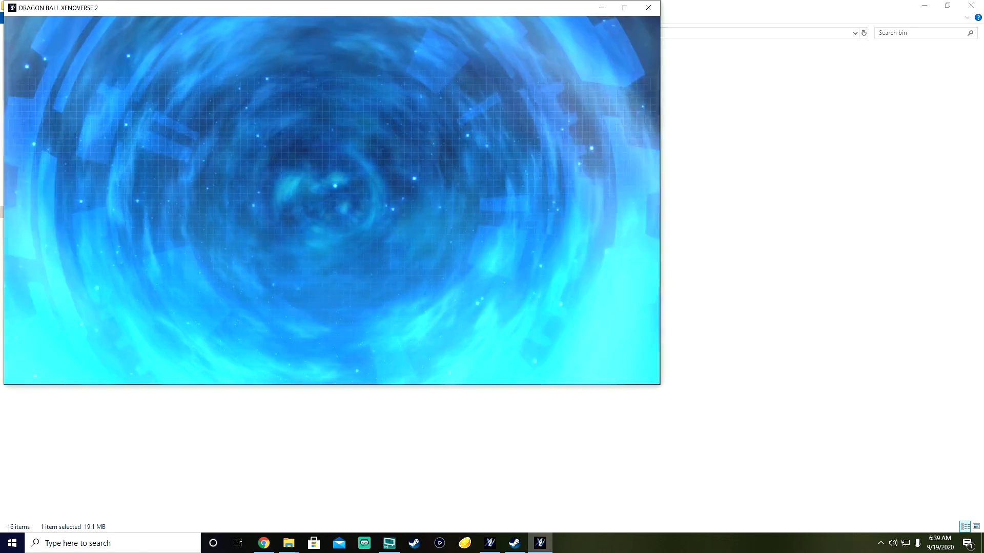
{"action": "key", "text": "Return"}
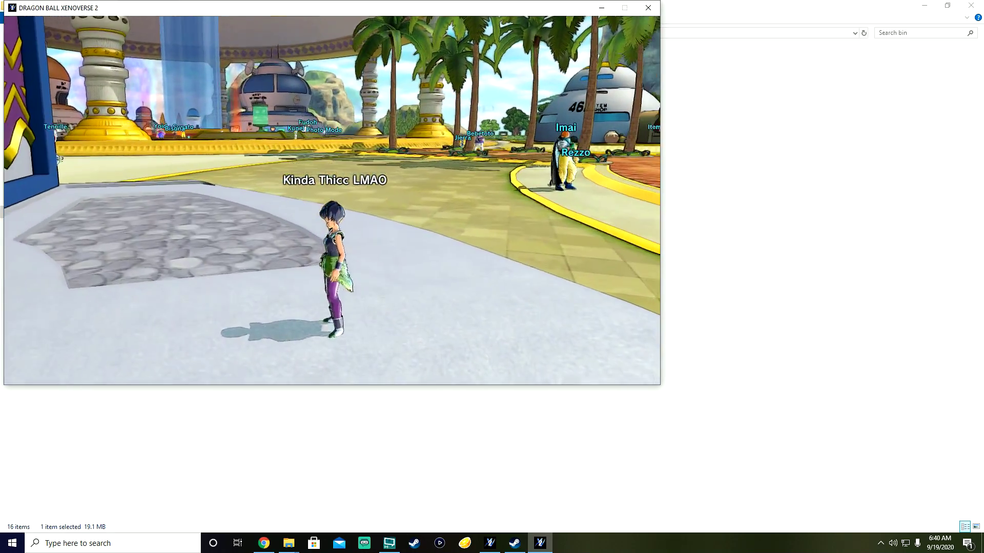
Run through the hub city, enter versus battle character selection, and confirm Kefla in Kefla's Clothes as the player character.
{"action": "key", "text": "w"}
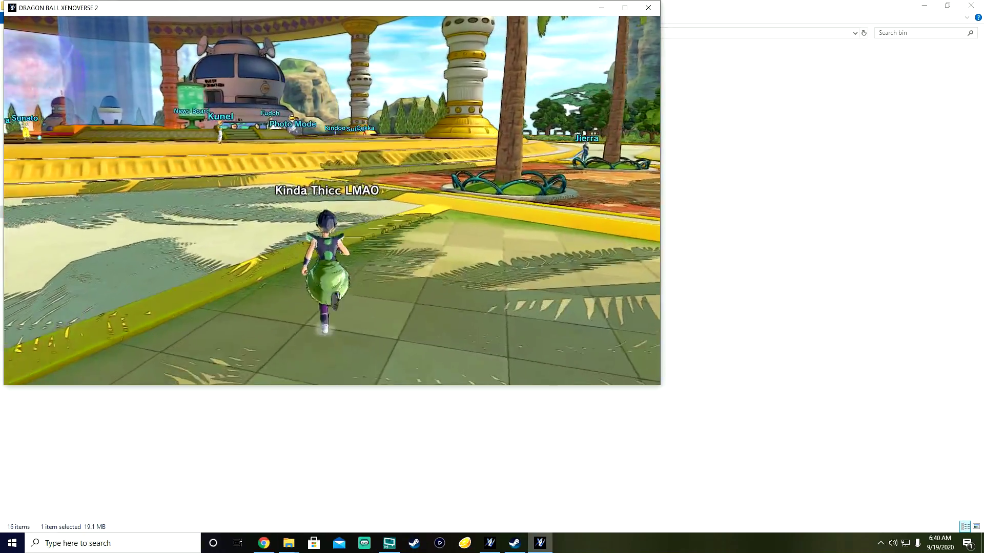
{"action": "key", "text": "space"}
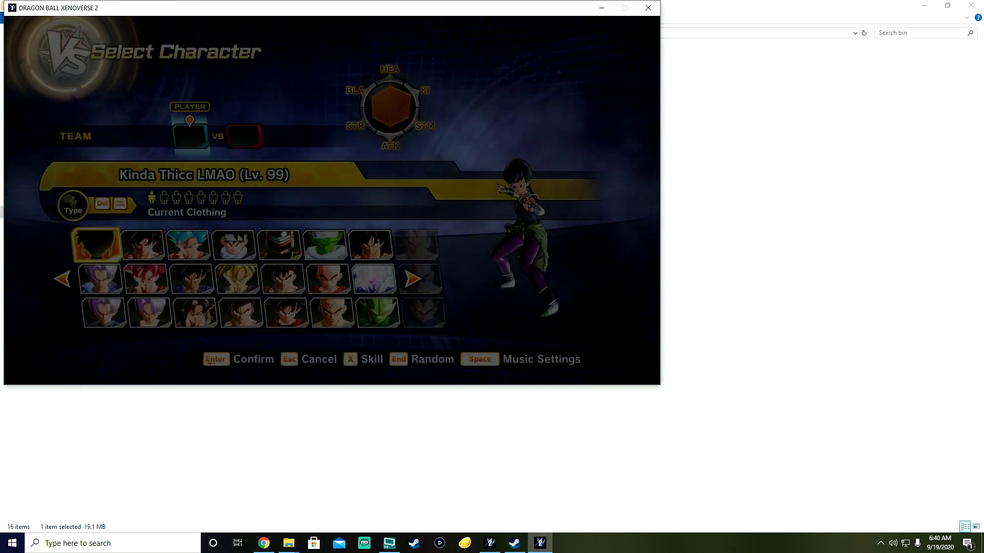
{"action": "key", "text": "Left"}
{"action": "key", "text": "Up"}
{"action": "key", "text": "Left"}
{"action": "key", "text": "Left"}
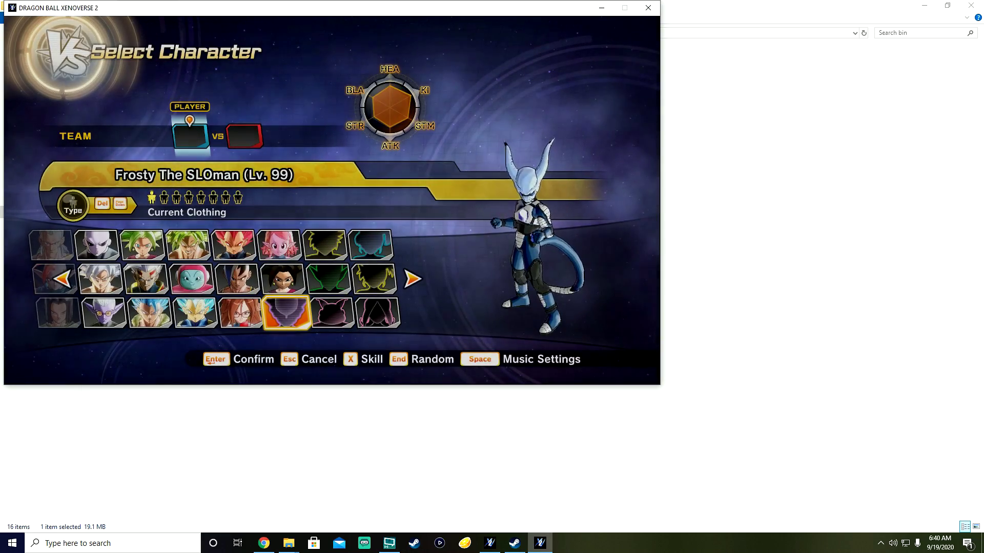
{"action": "key", "text": "Up"}
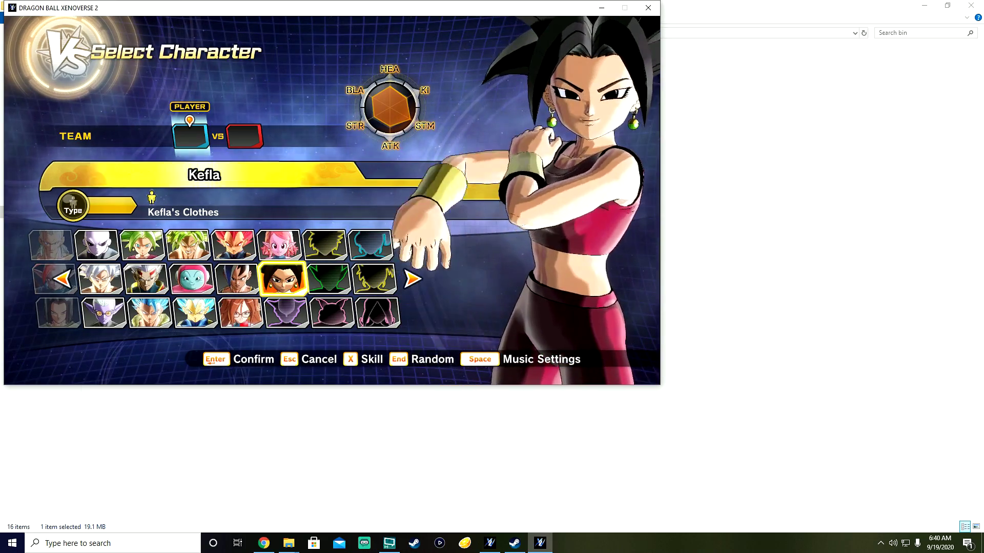
{"action": "key", "text": "Return"}
{"action": "key", "text": "Return"}
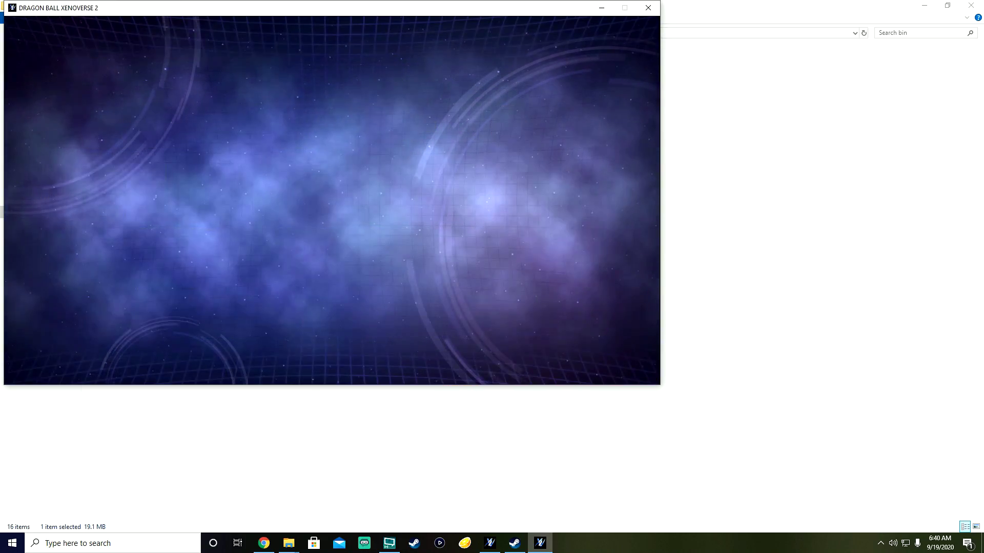
Choose Tournament of Power Arena as the versus battle stage and confirm it.
{"action": "key", "text": "Up"}
{"action": "key", "text": "Left"}
{"action": "key", "text": "Up"}
{"action": "key", "text": "Up"}
{"action": "key", "text": "Right"}
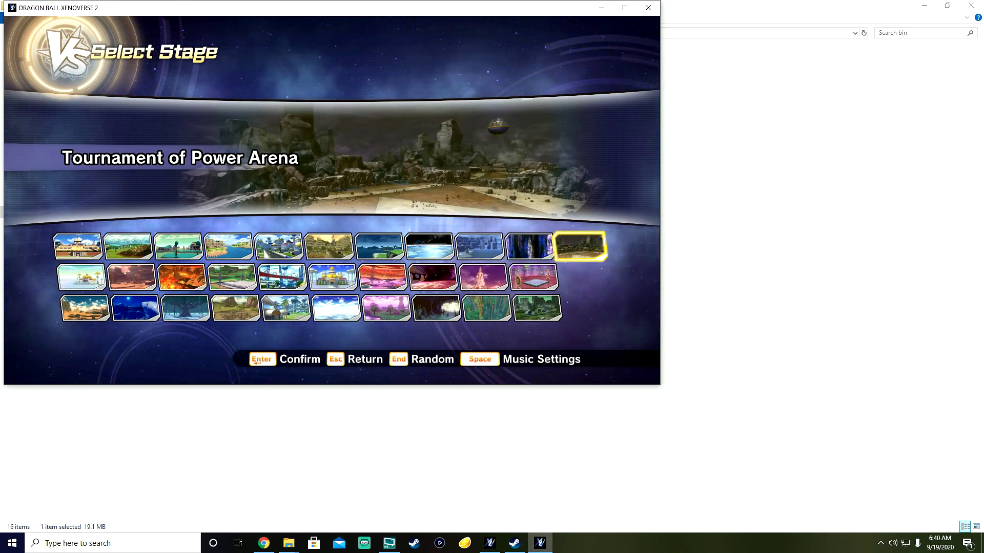
{"action": "key", "text": "Return"}
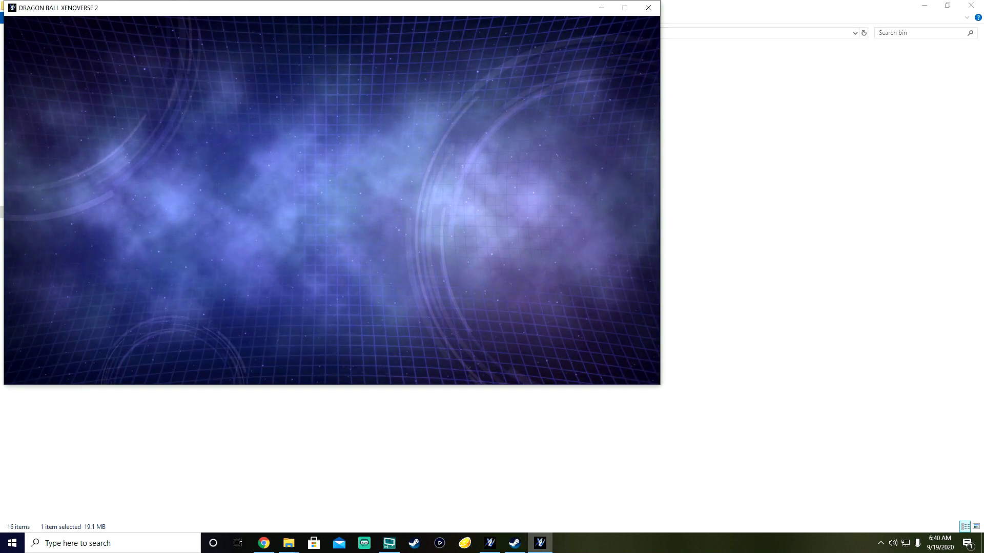